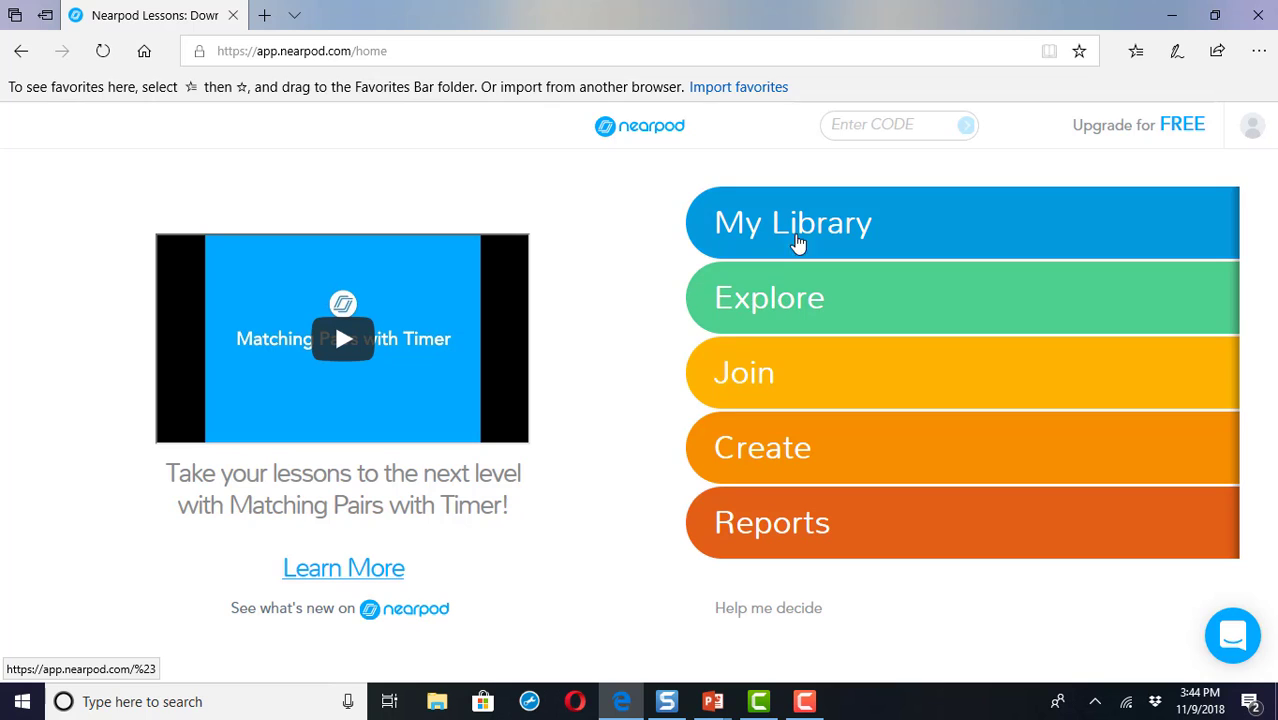
- Create a new lesson in My Library and upload the "clinical scenerios mech vent" presentation from the Documents folder into it
click(798, 228)
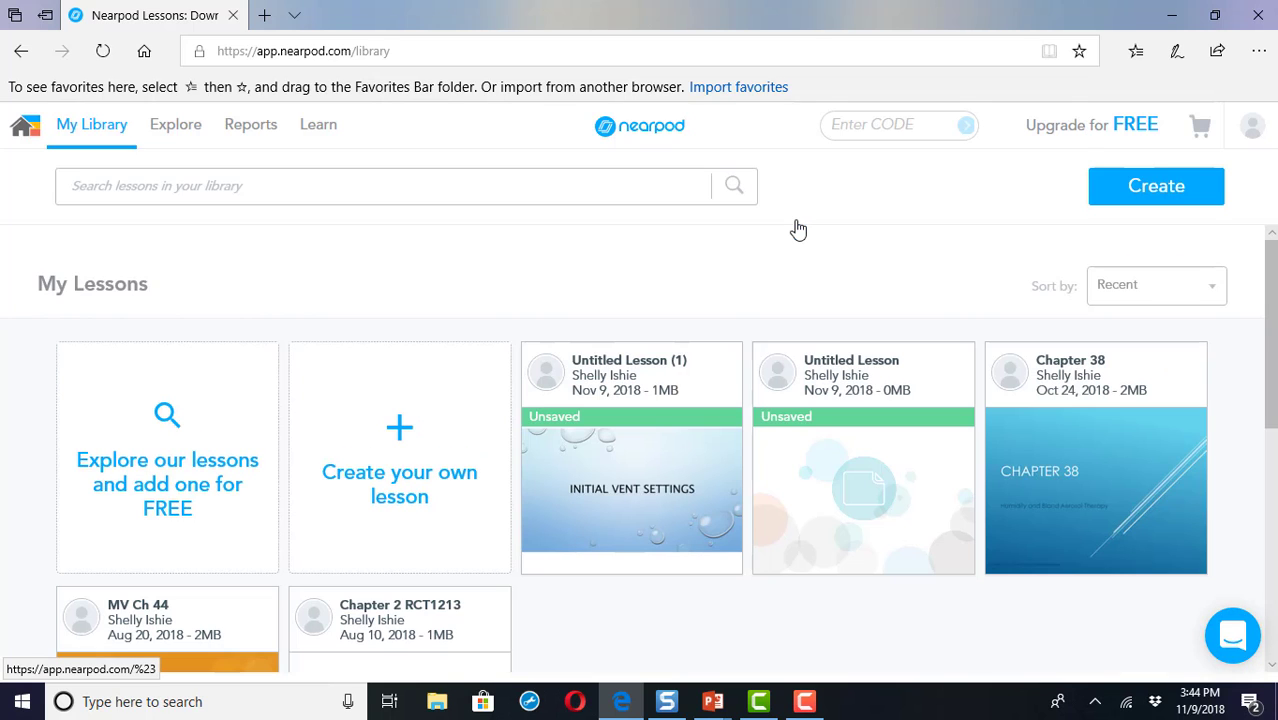
click(415, 428)
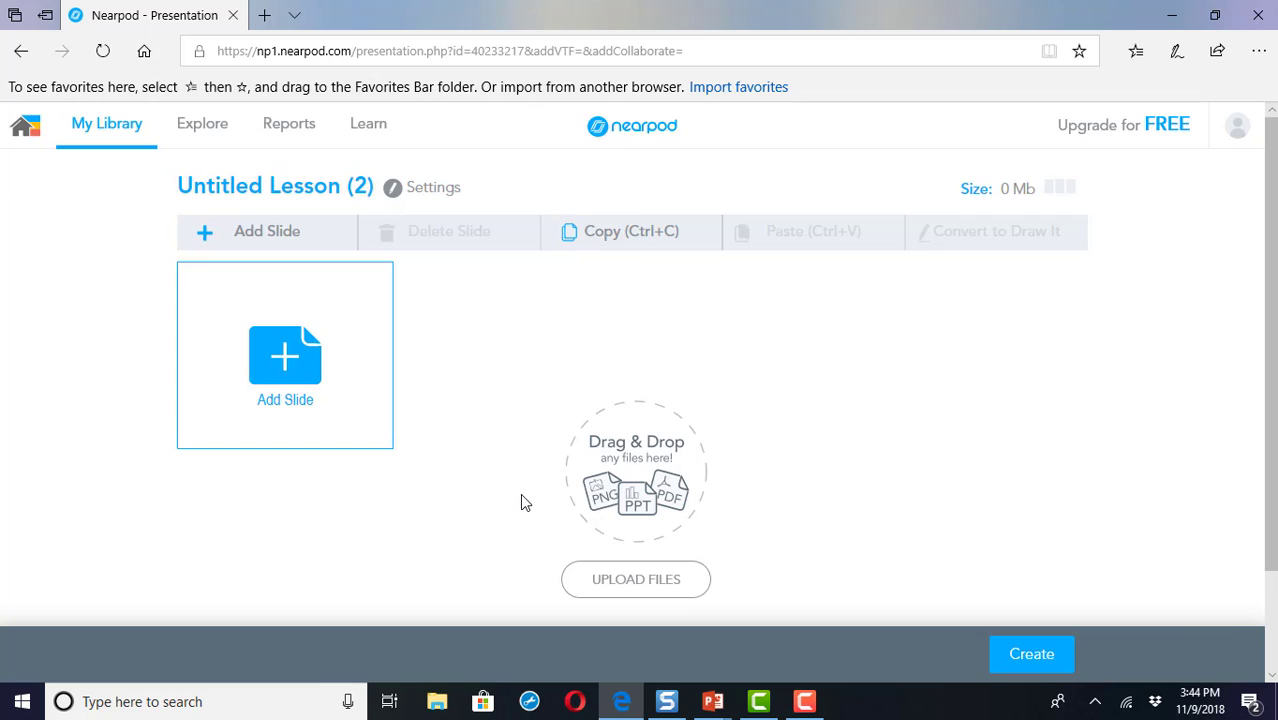
click(643, 585)
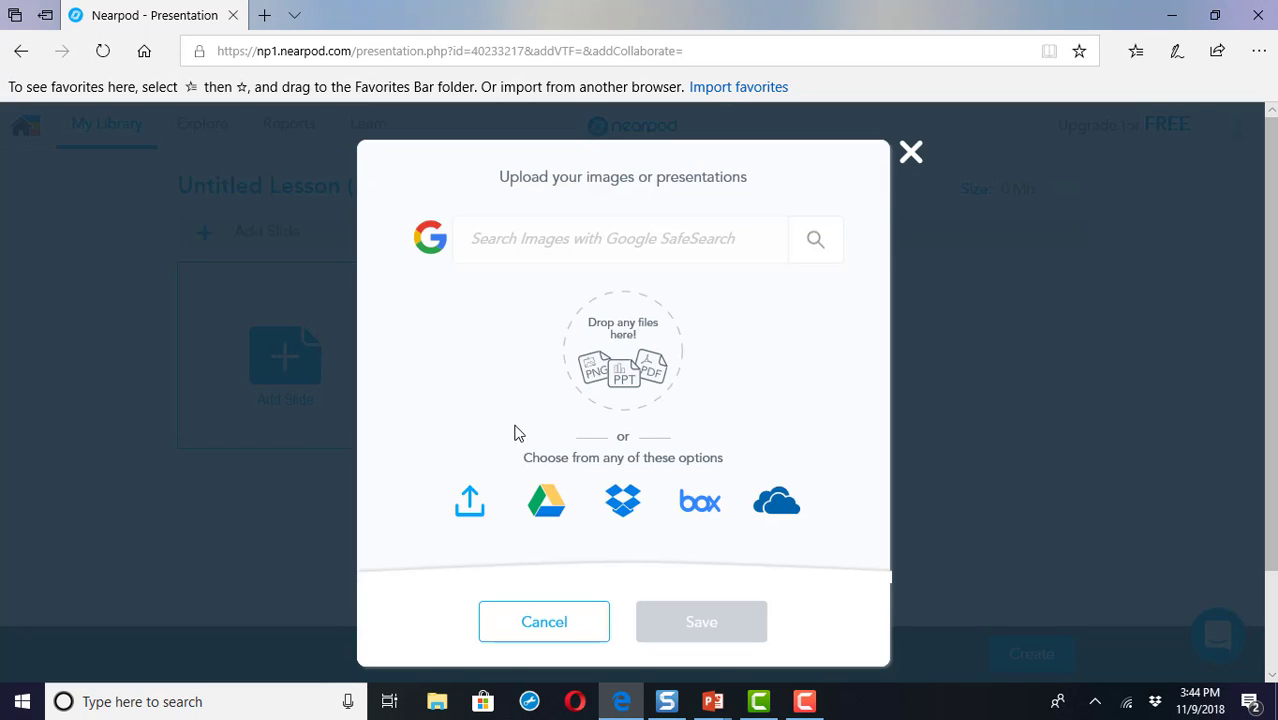
click(467, 508)
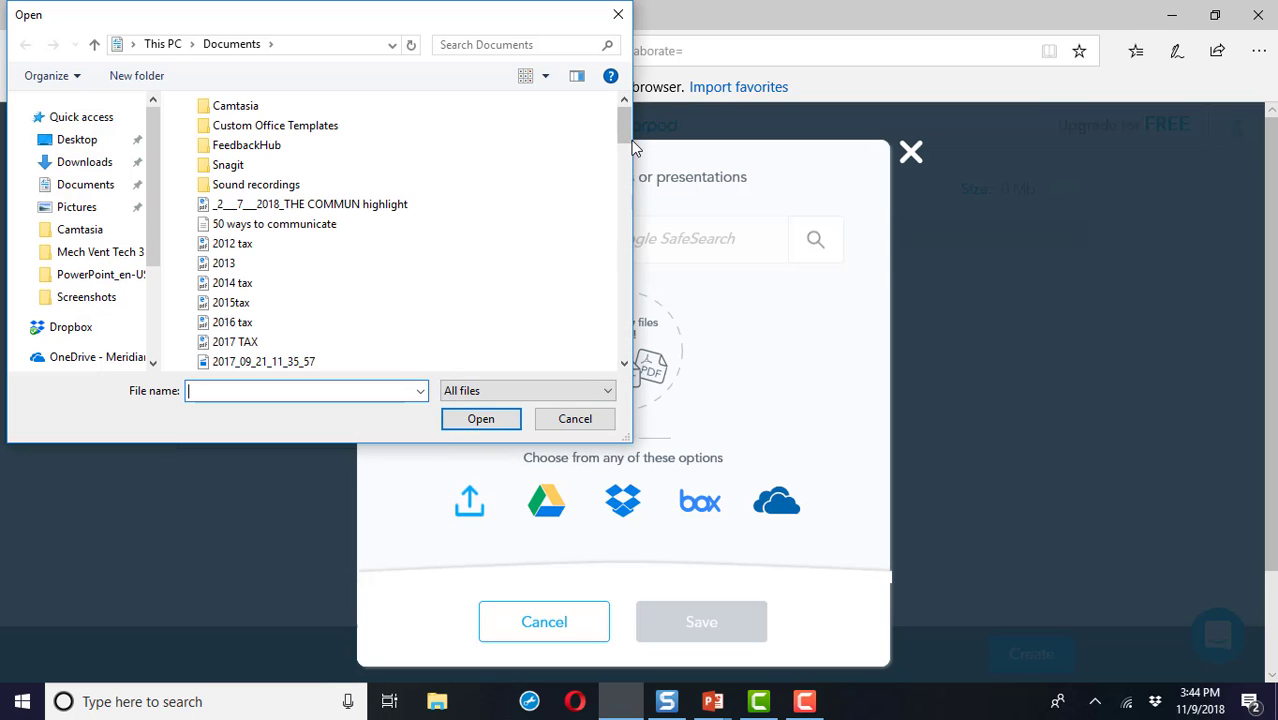
drag(624, 140, 590, 242)
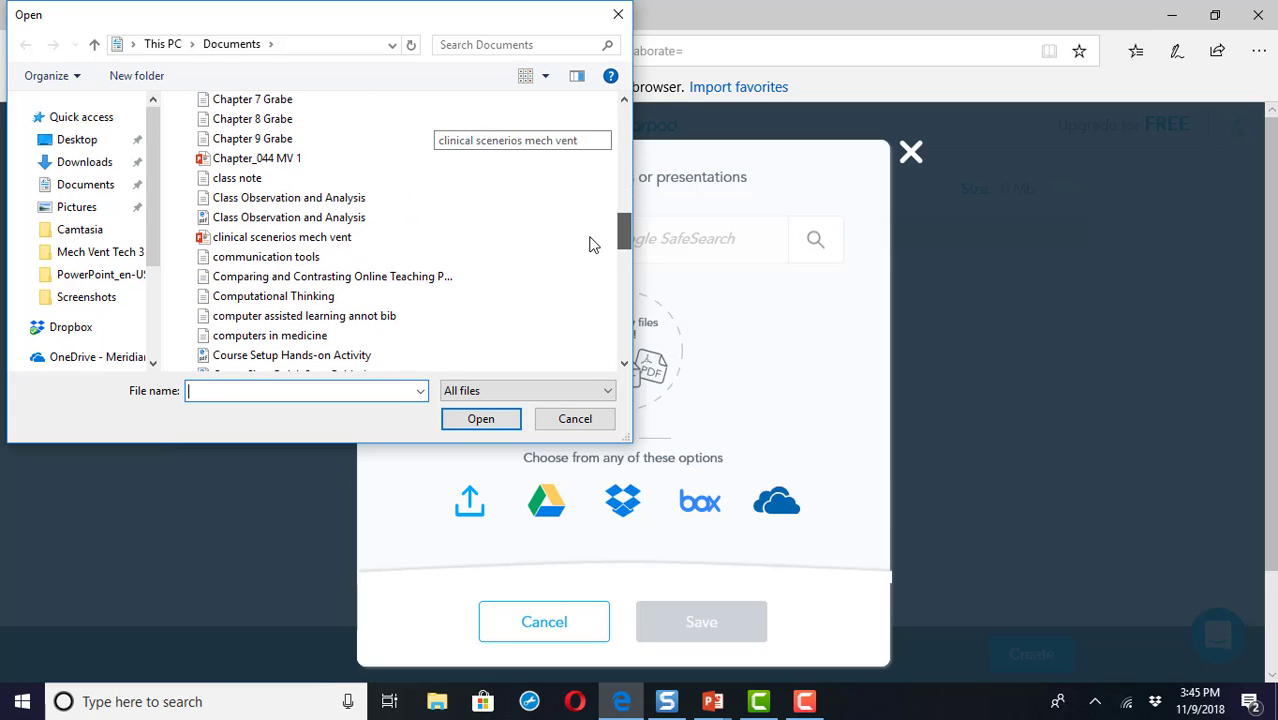
click(342, 240)
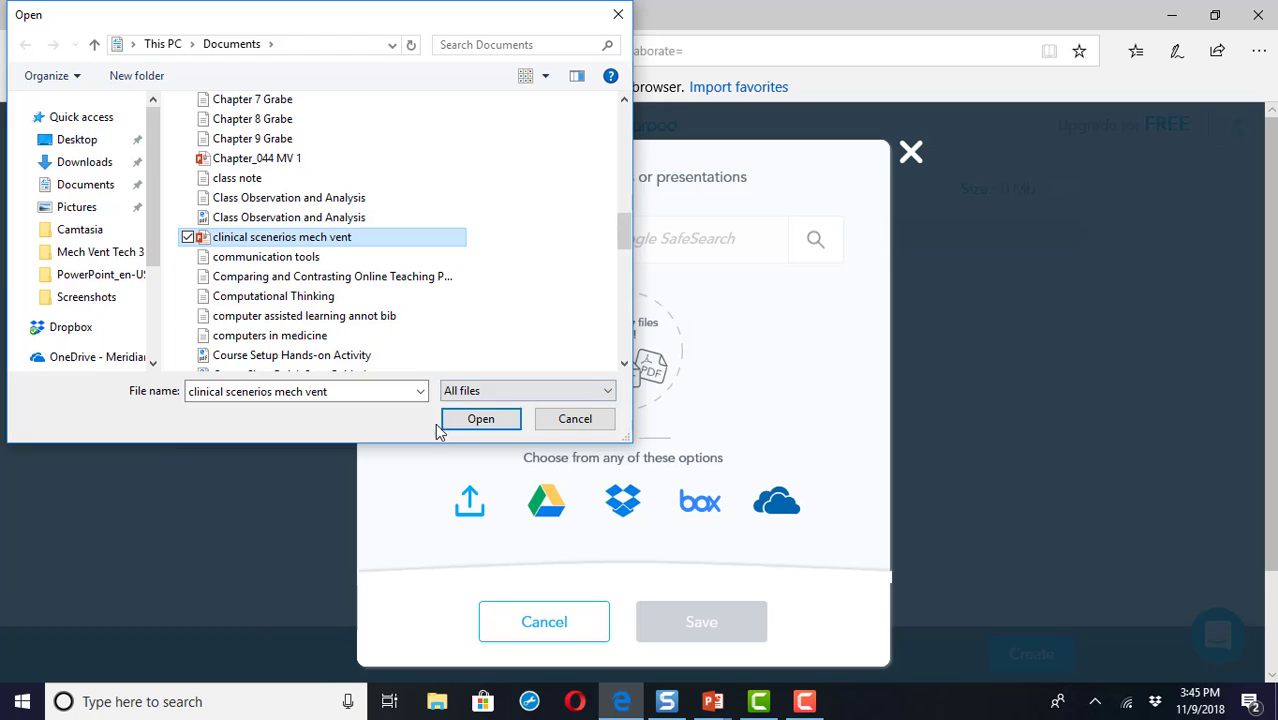
click(490, 428)
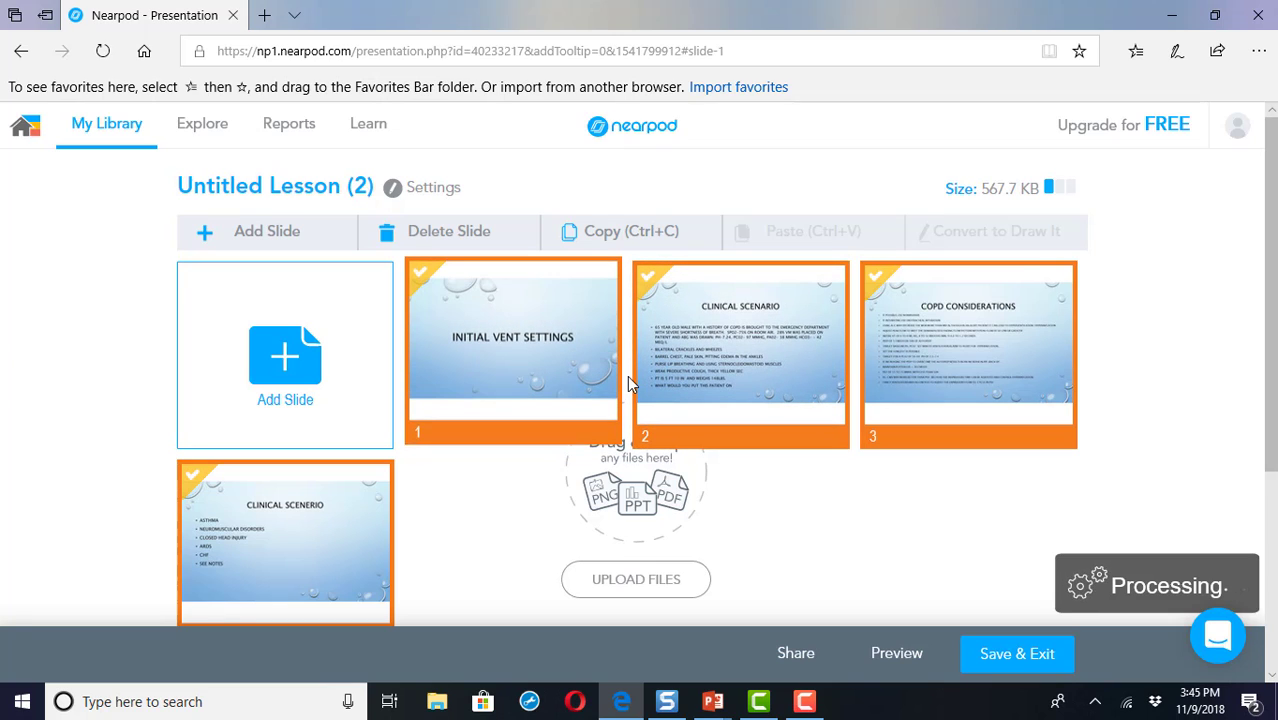
- Insert an Open Ended Question activity between slides 1 and 2 with the question "What is a normal Respiratory Rate" and save it
right_click(625, 383)
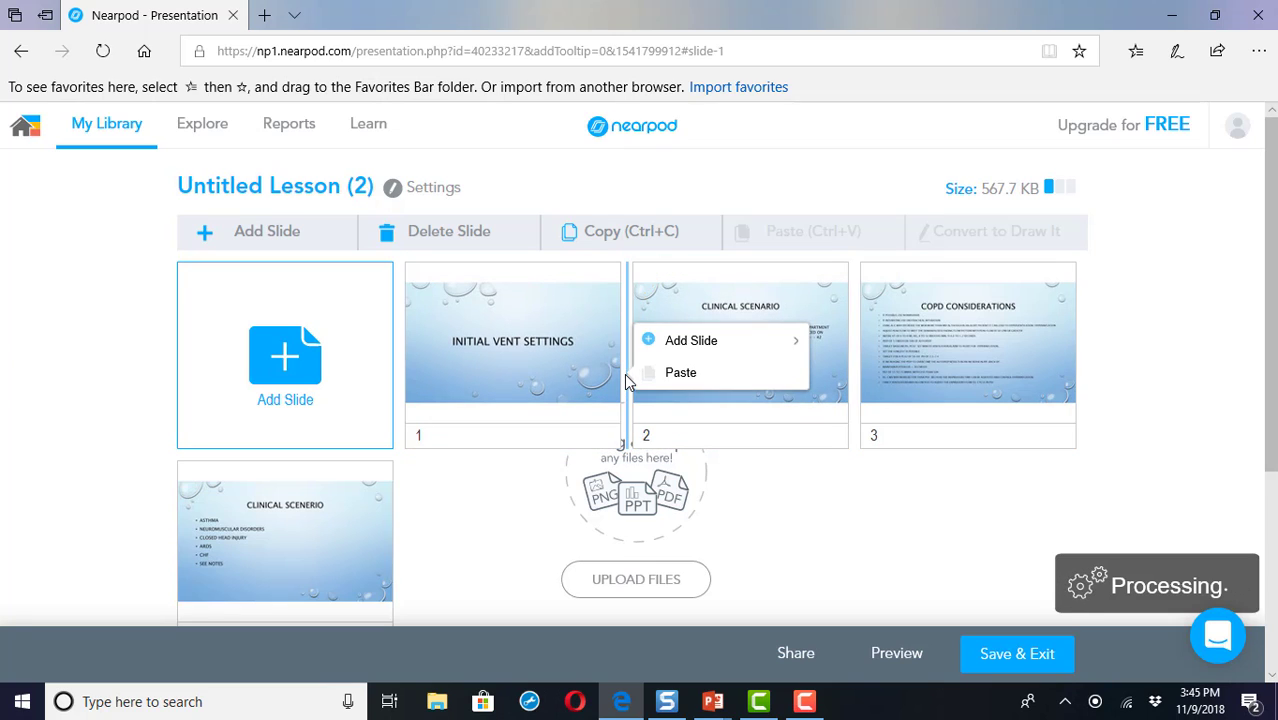
mouse_move(673, 340)
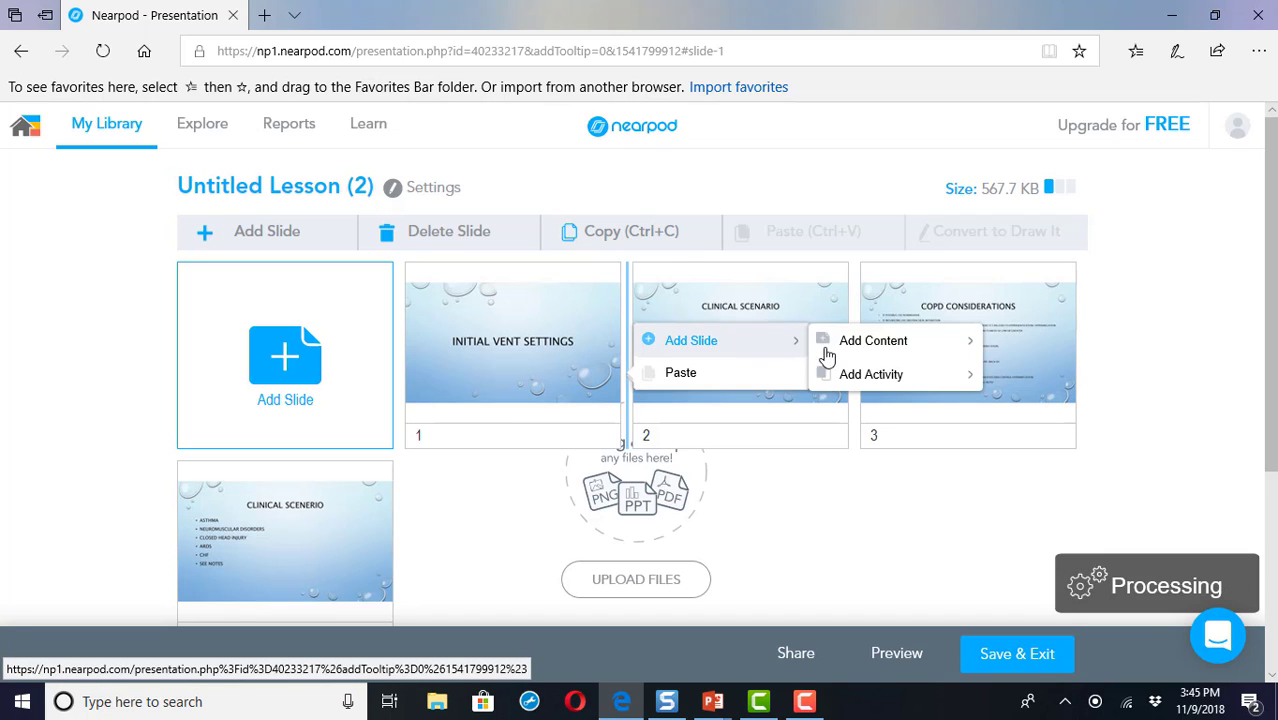
mouse_move(888, 383)
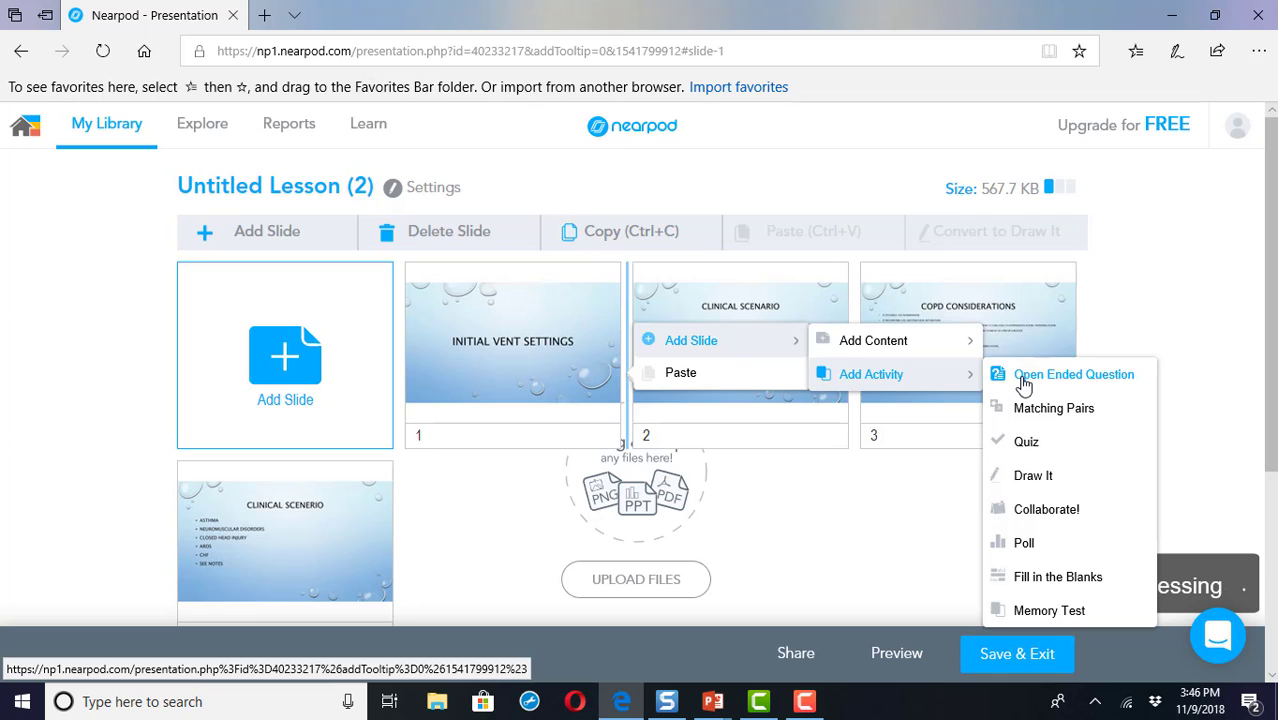
click(1026, 380)
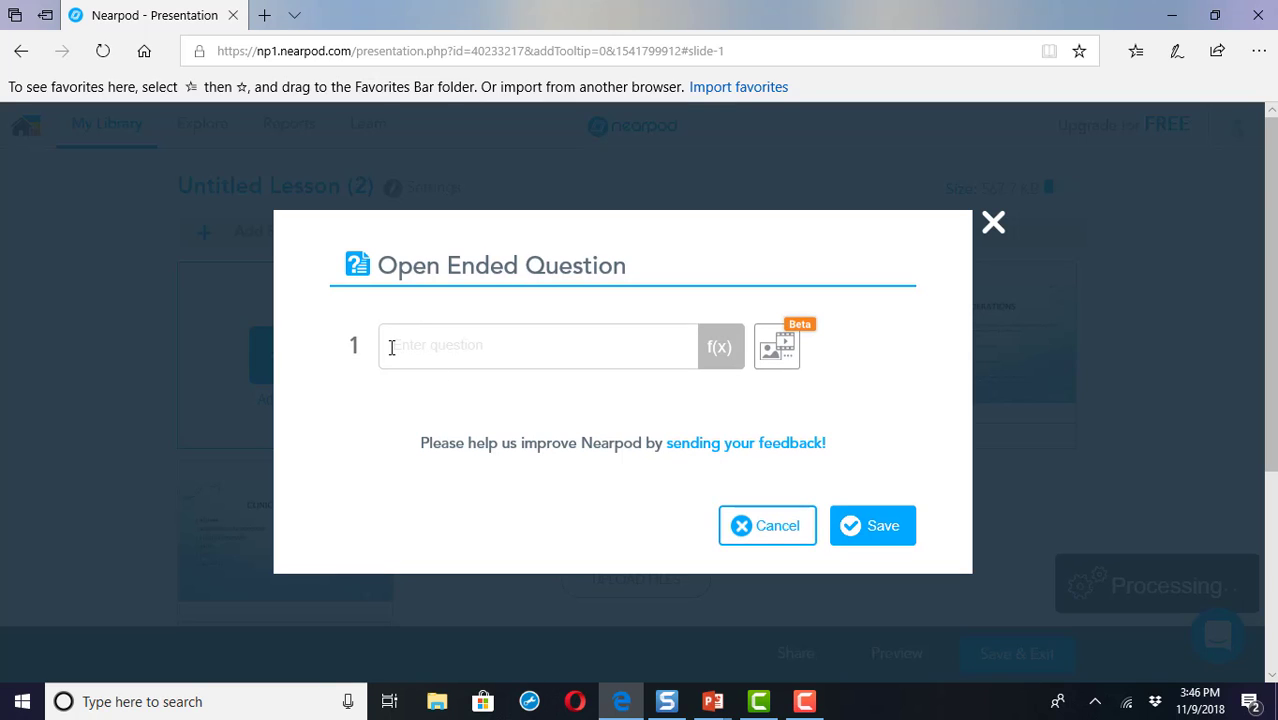
click(391, 347)
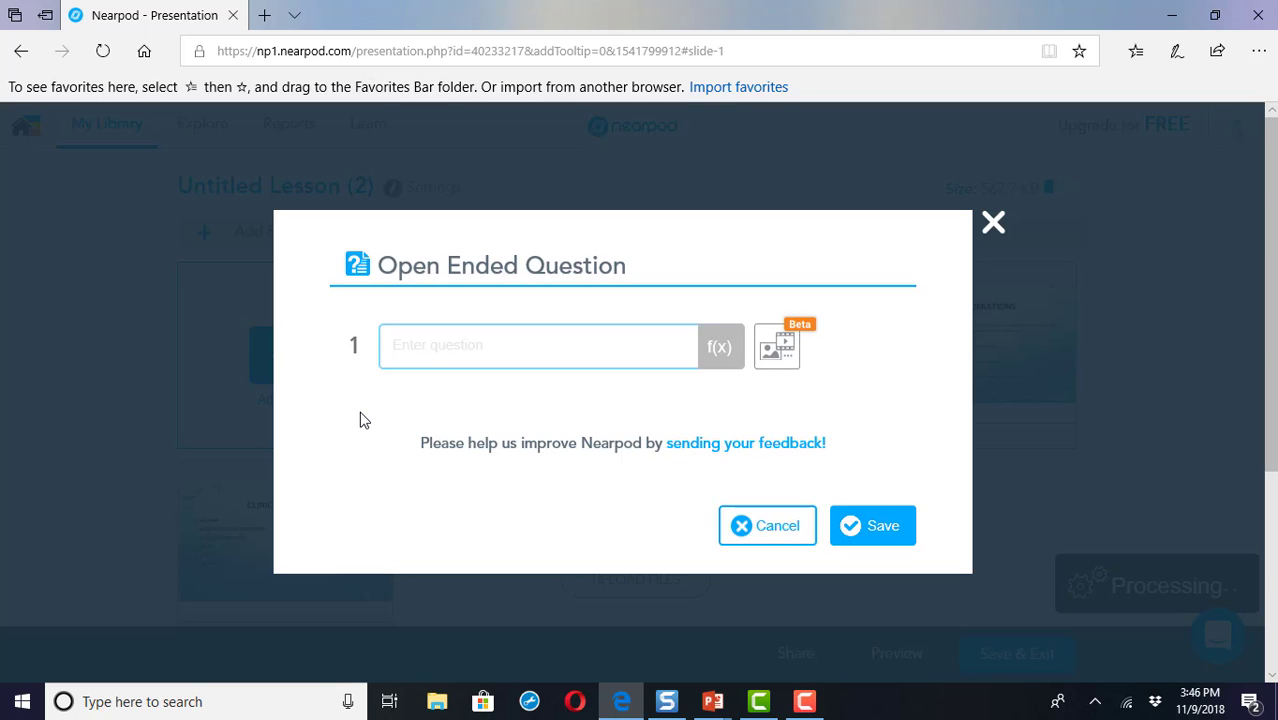
click(361, 413)
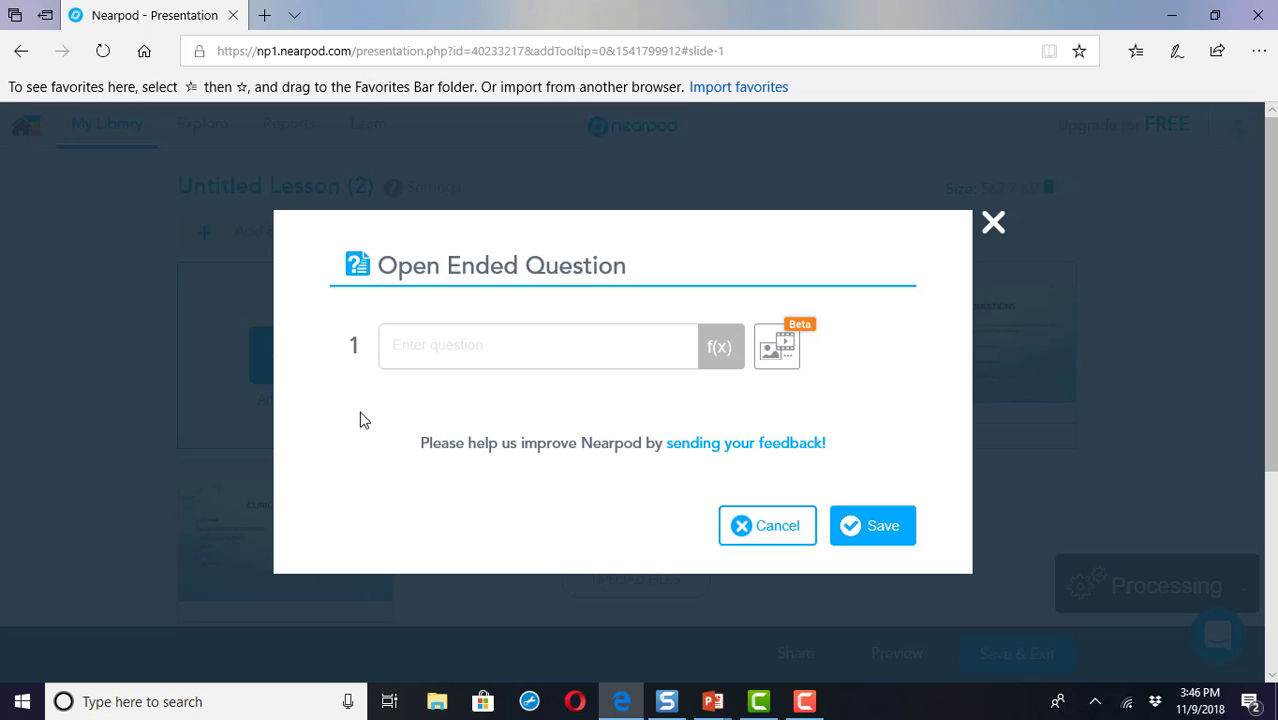
click(400, 349)
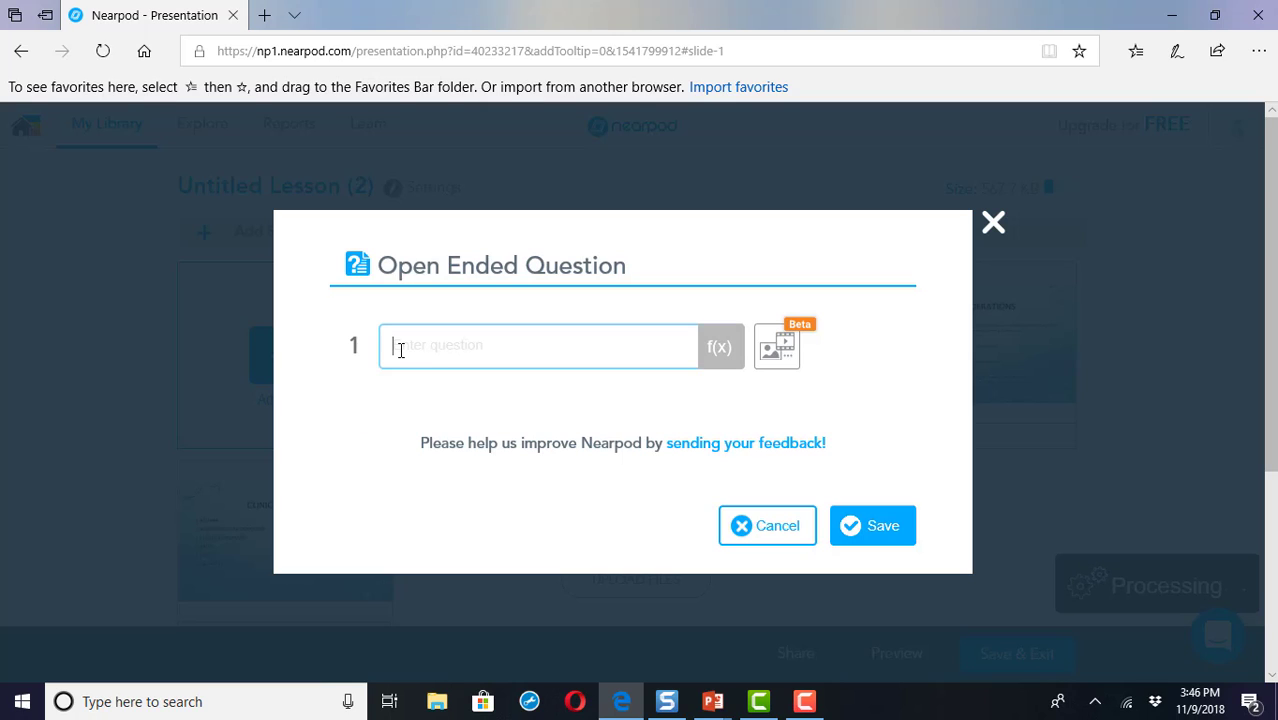
text(What is a)
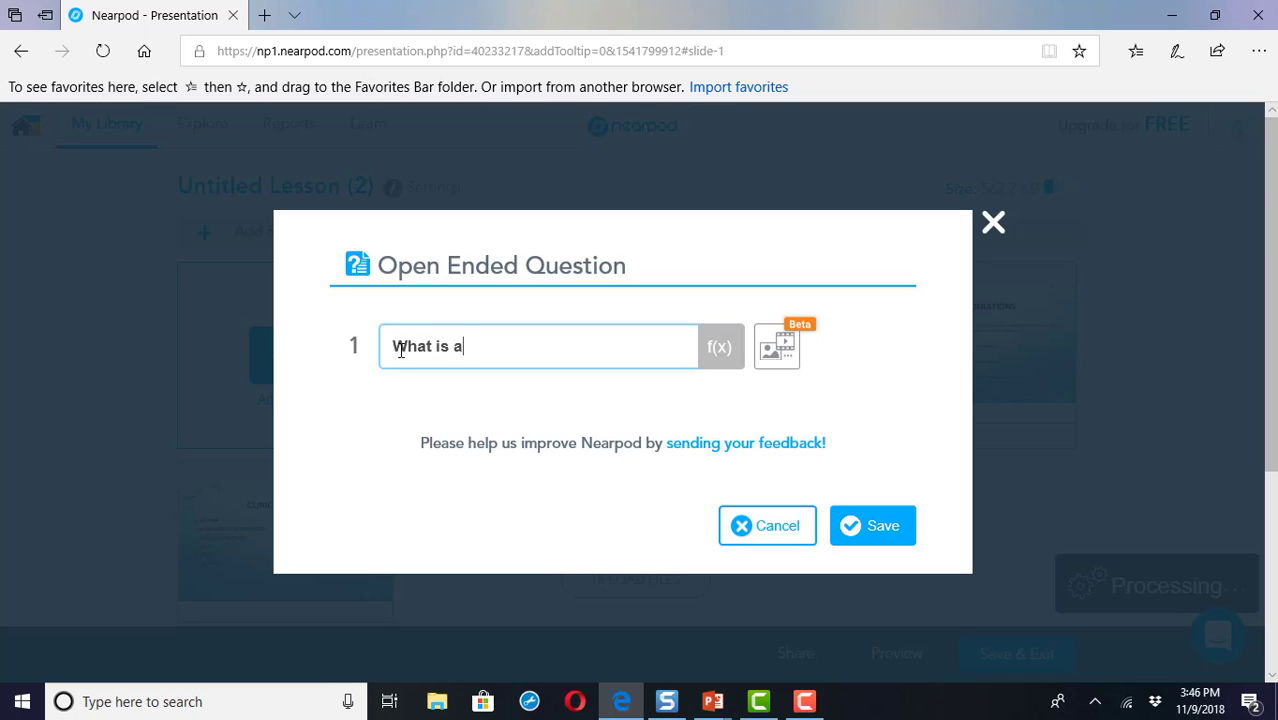
text( normal Respiratory Rate)
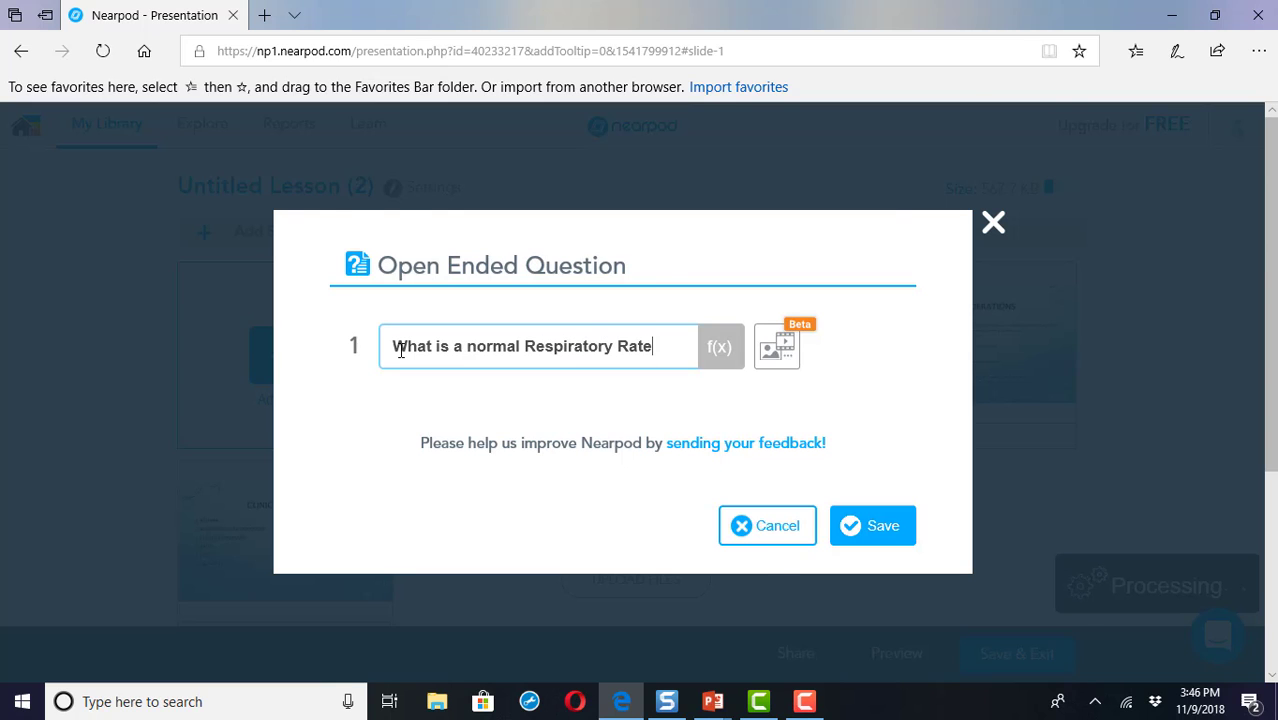
click(876, 525)
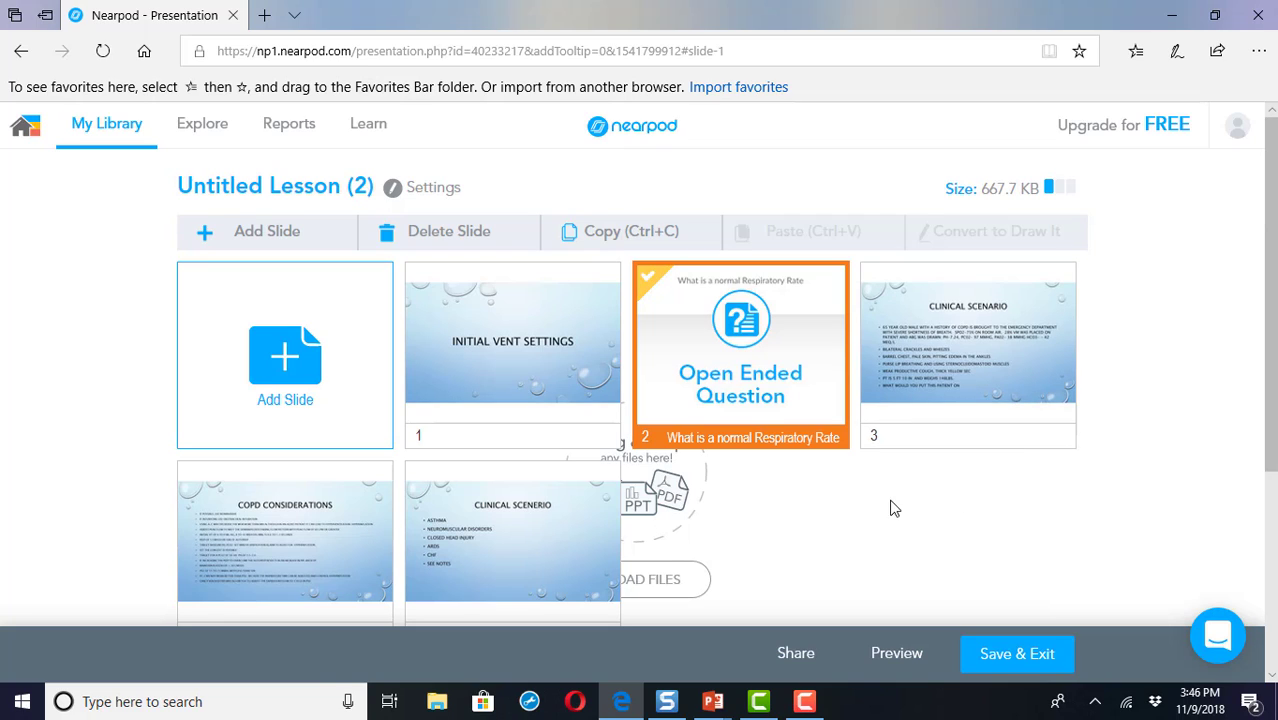
- Insert a quiz after slide 3 asking "What is a normal Respiratory Rate?" with answers "10 -20 bpm", marked correct, and "15 - 25 bpm"
click(1081, 410)
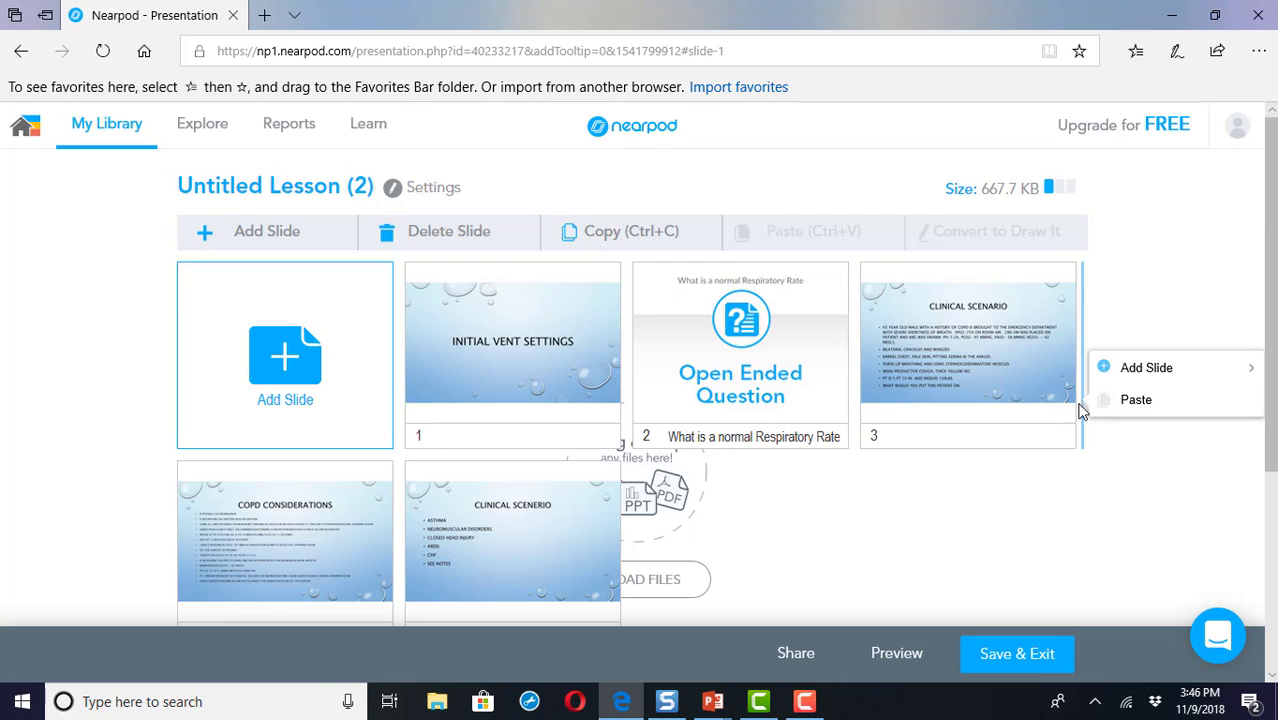
mouse_move(1130, 375)
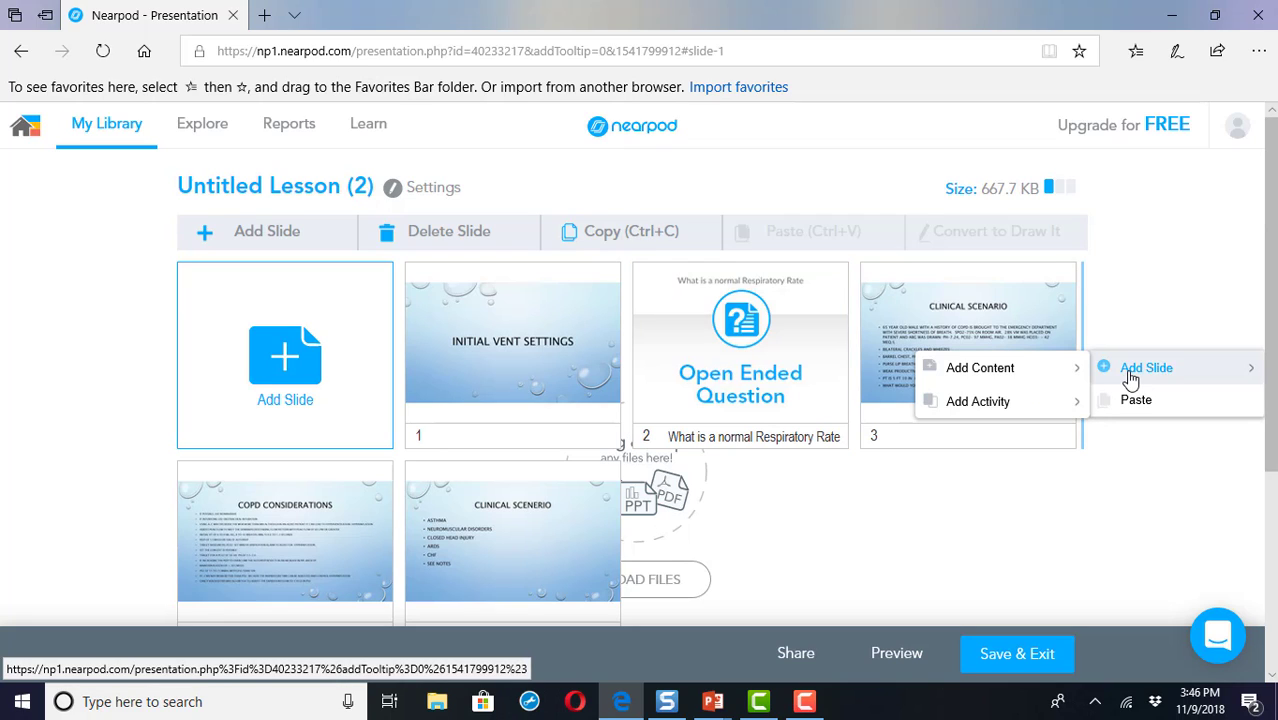
mouse_move(1042, 410)
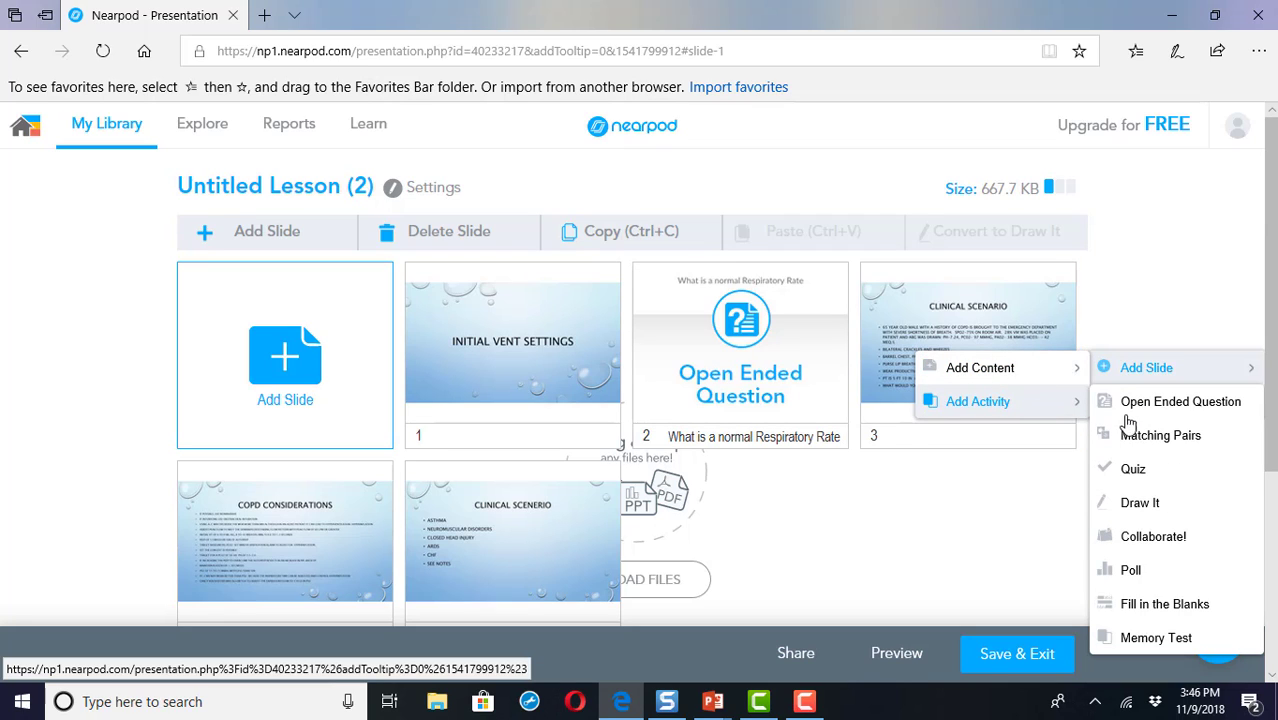
click(1134, 470)
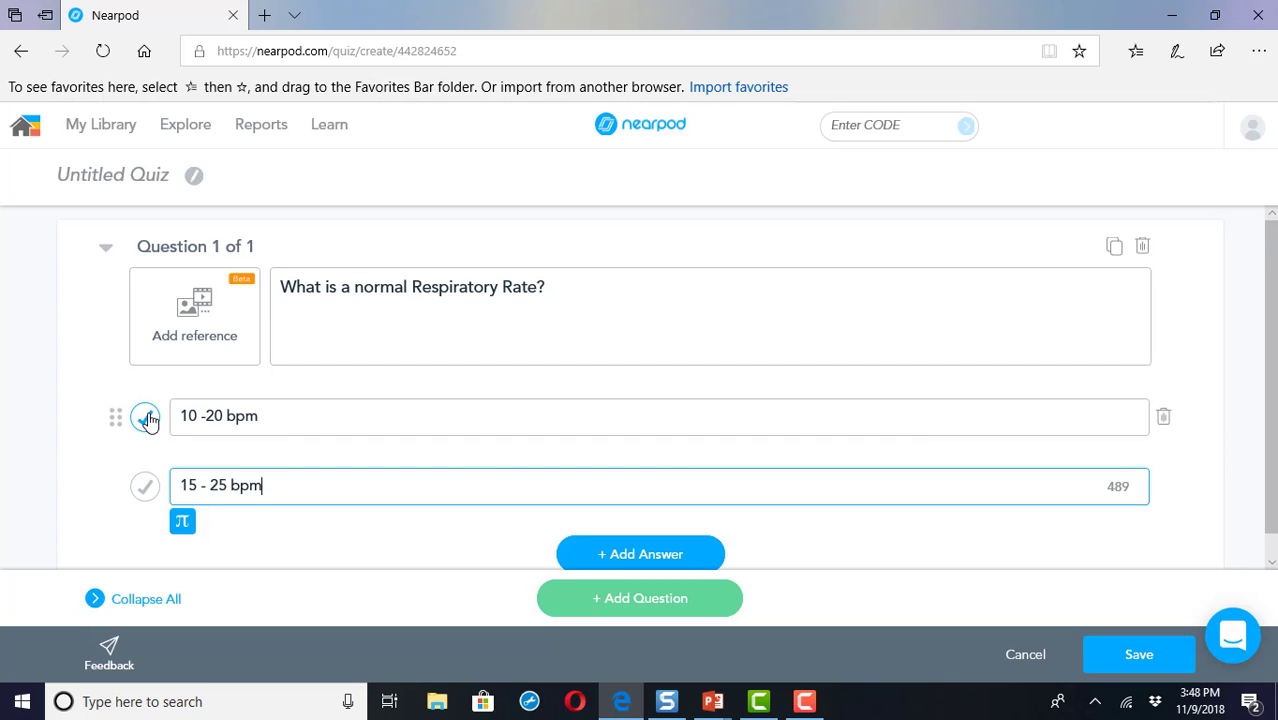
click(144, 417)
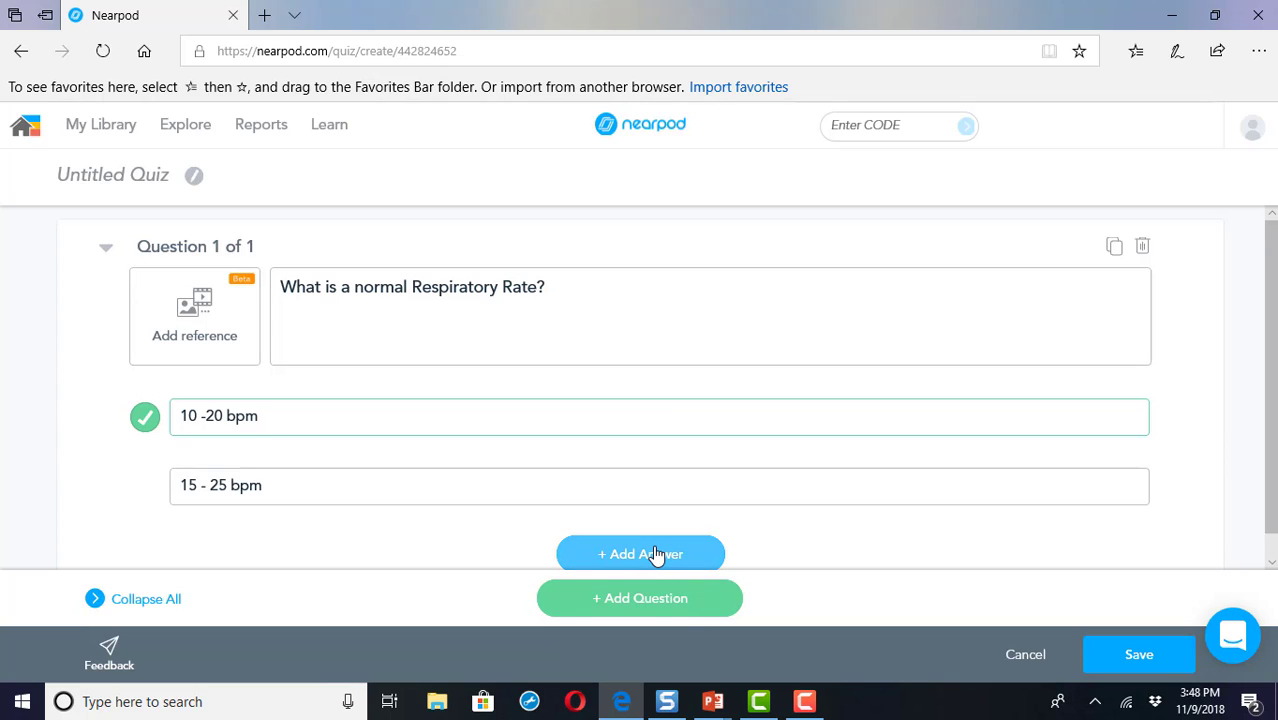
click(1154, 656)
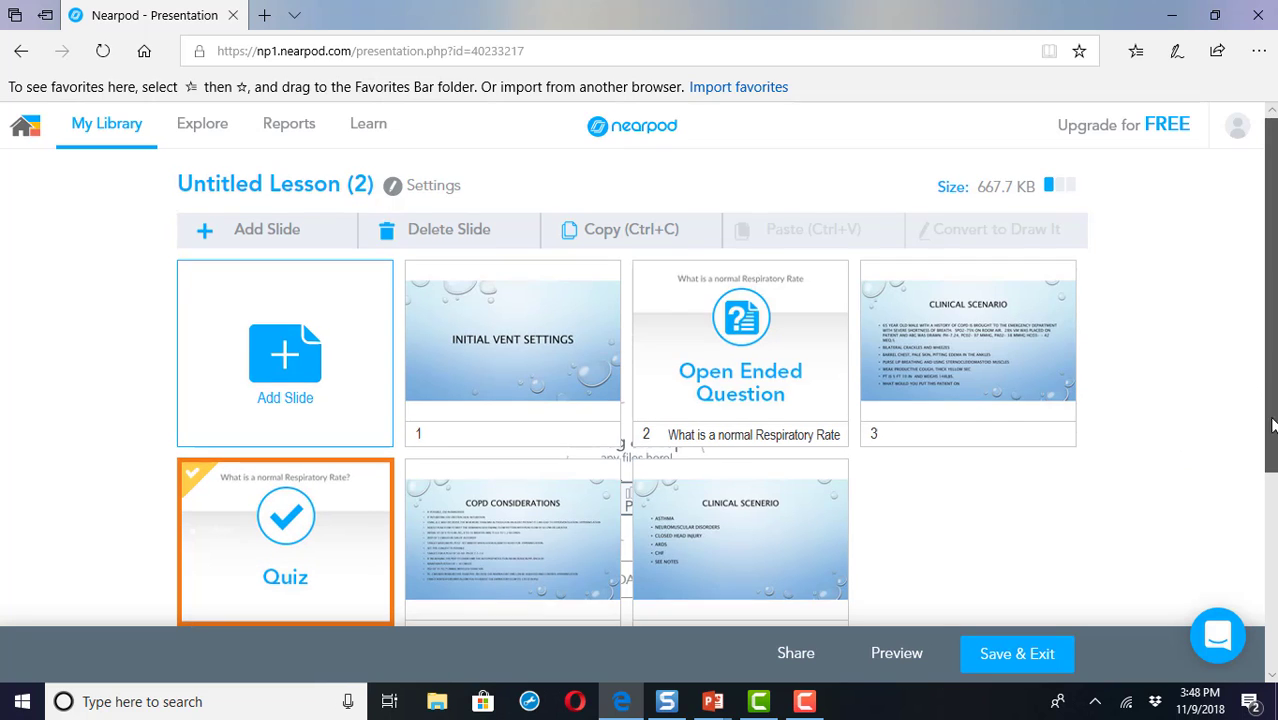
- Preview the lesson as a student from the Initial Vent Settings slide through the last slide, and close the preview
scroll(1270, 394, down, 2)
scroll(1195, 397, up, 2)
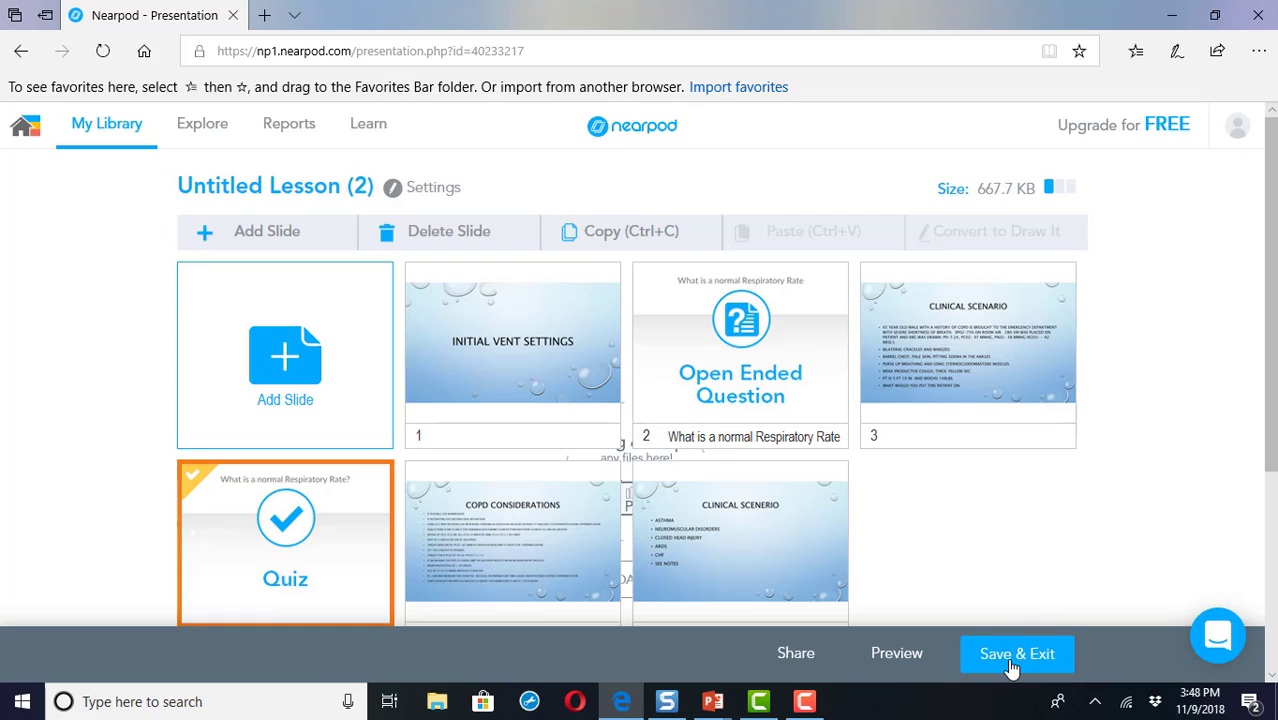
click(899, 655)
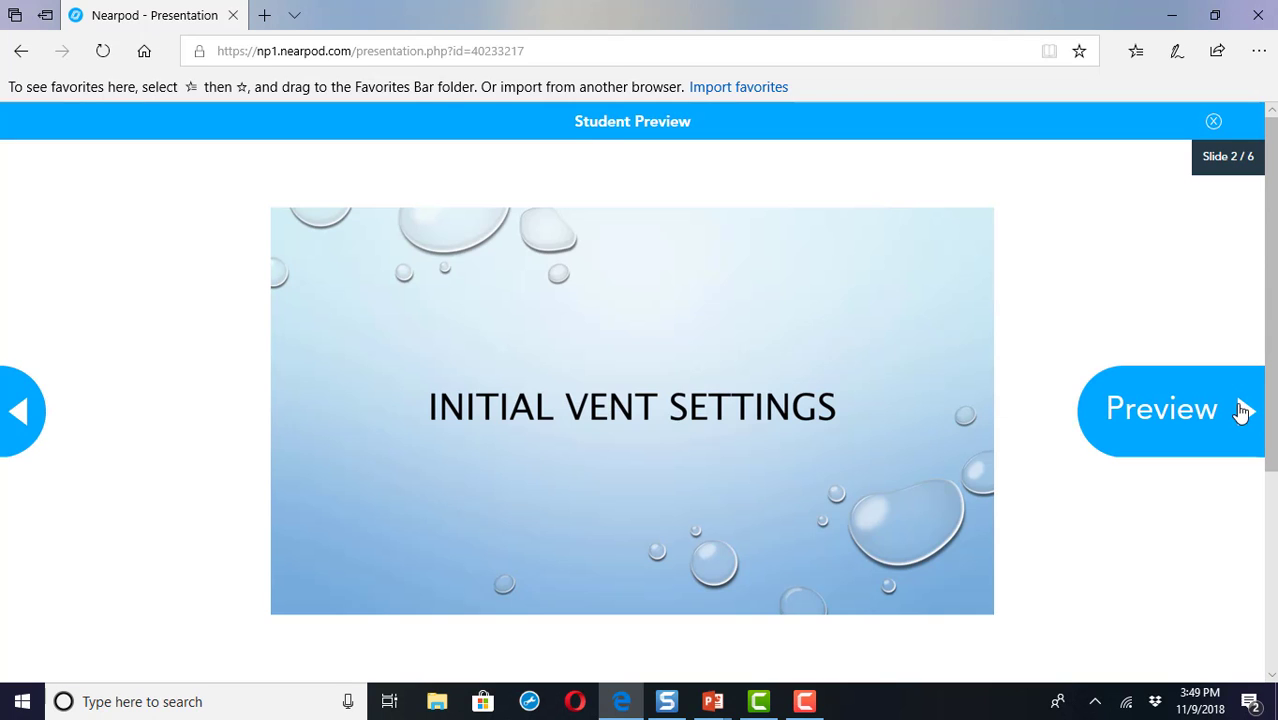
click(1242, 410)
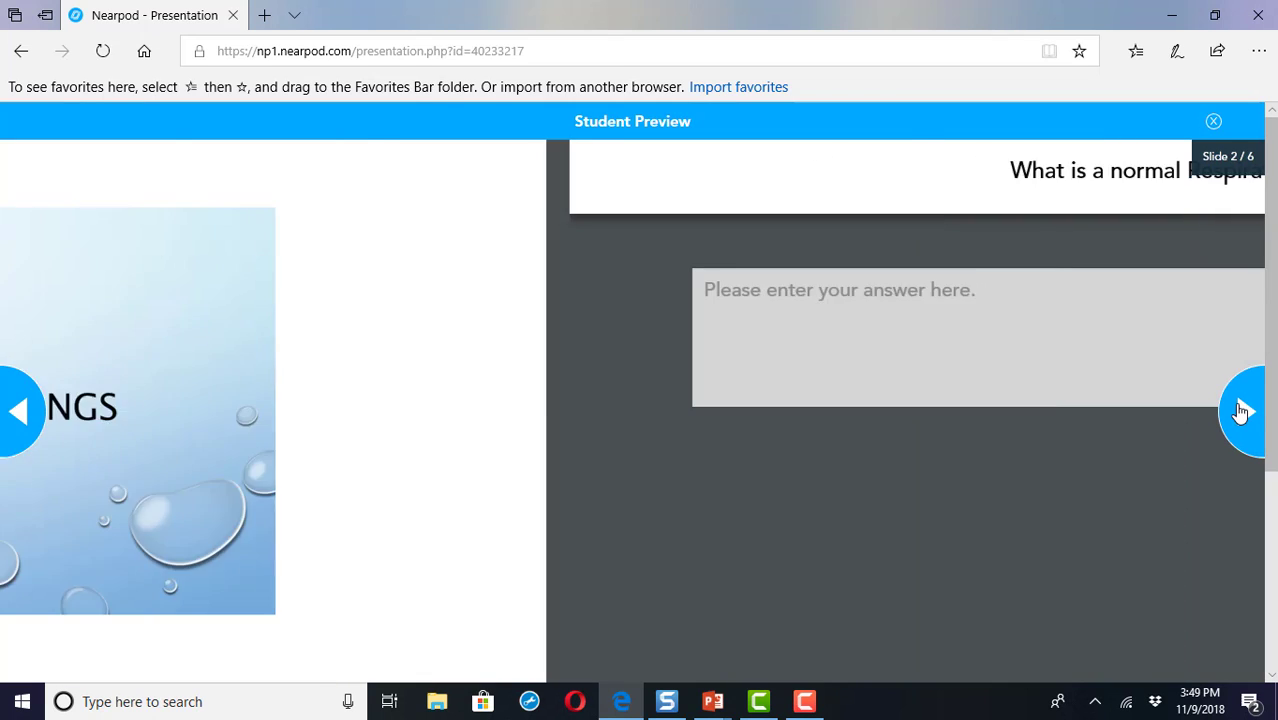
click(1240, 410)
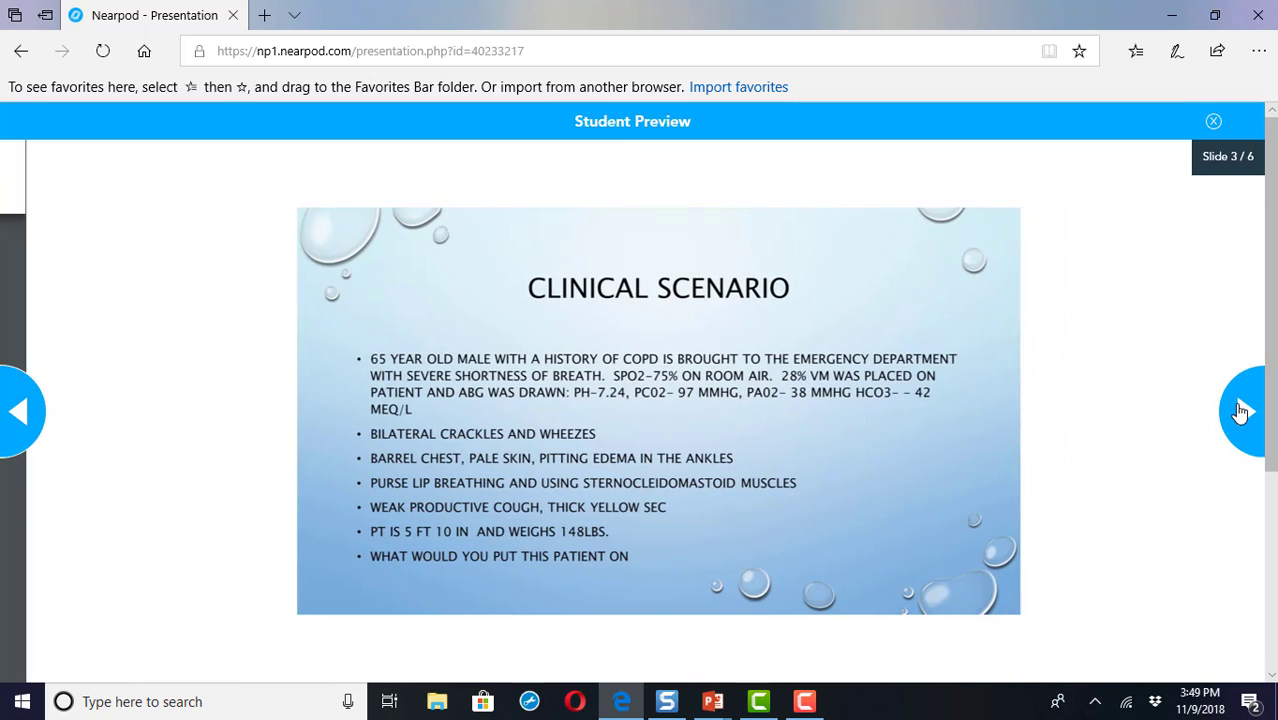
click(1240, 410)
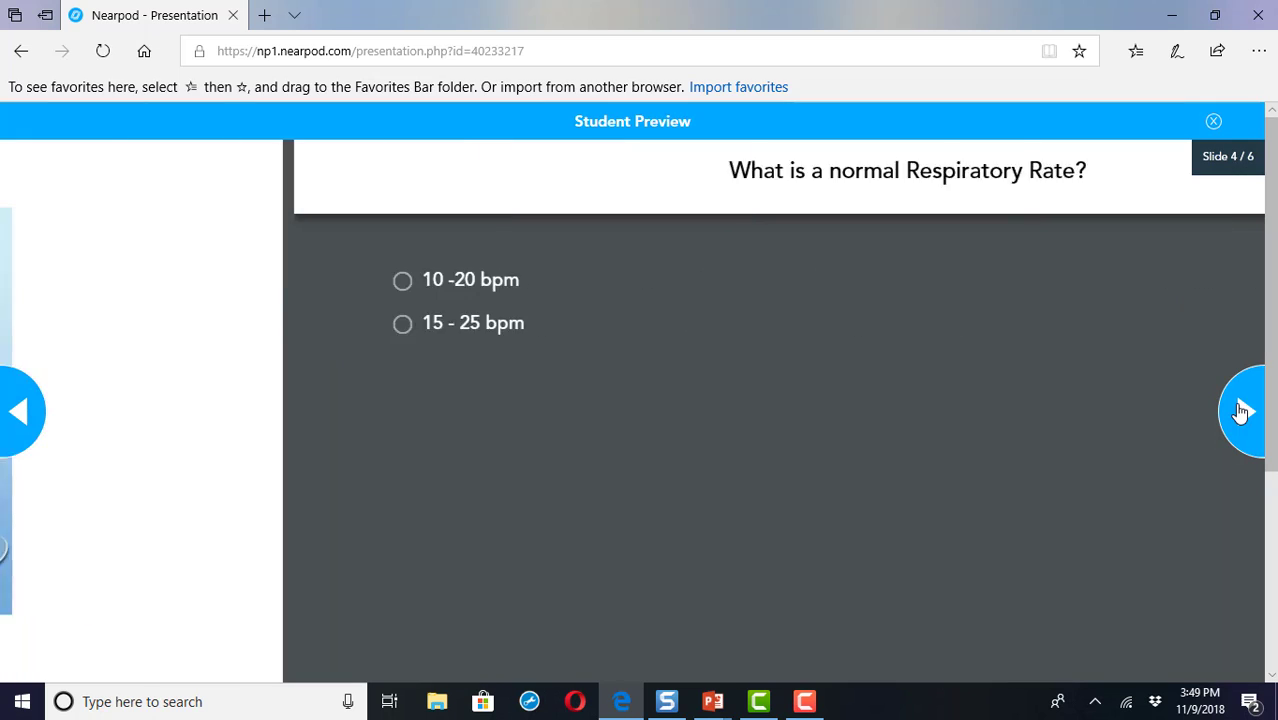
click(1240, 410)
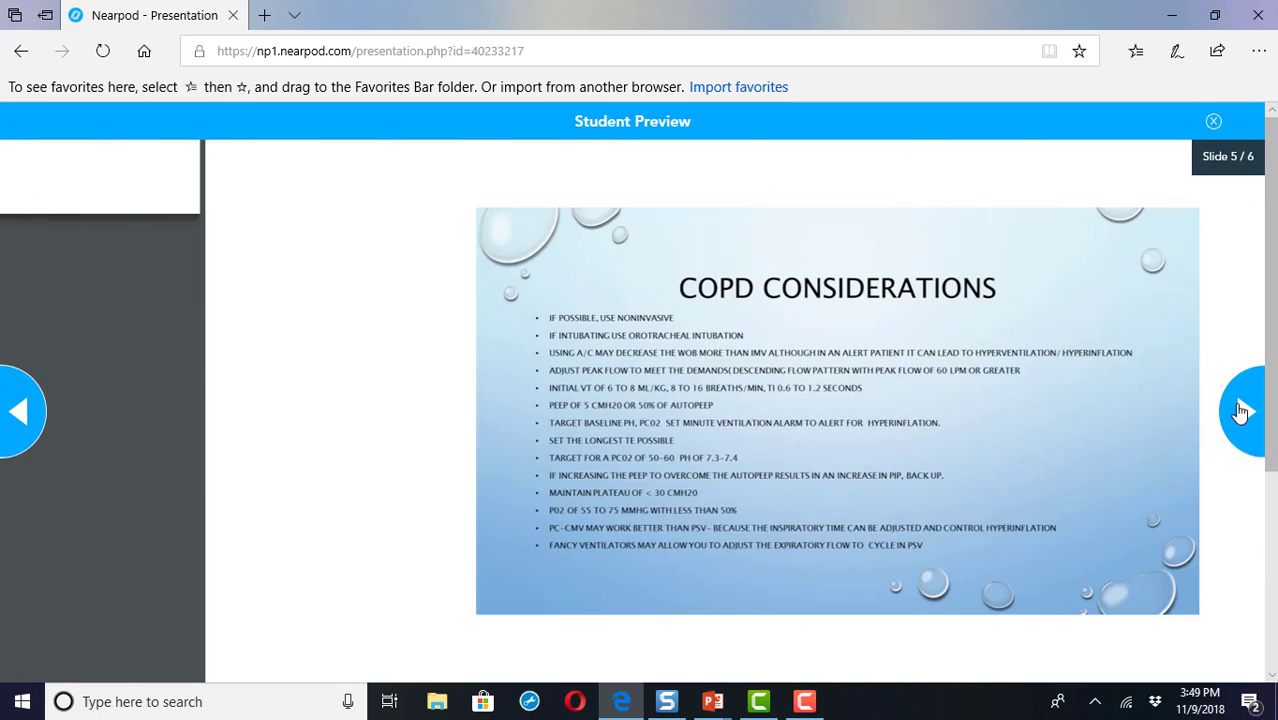
click(1240, 410)
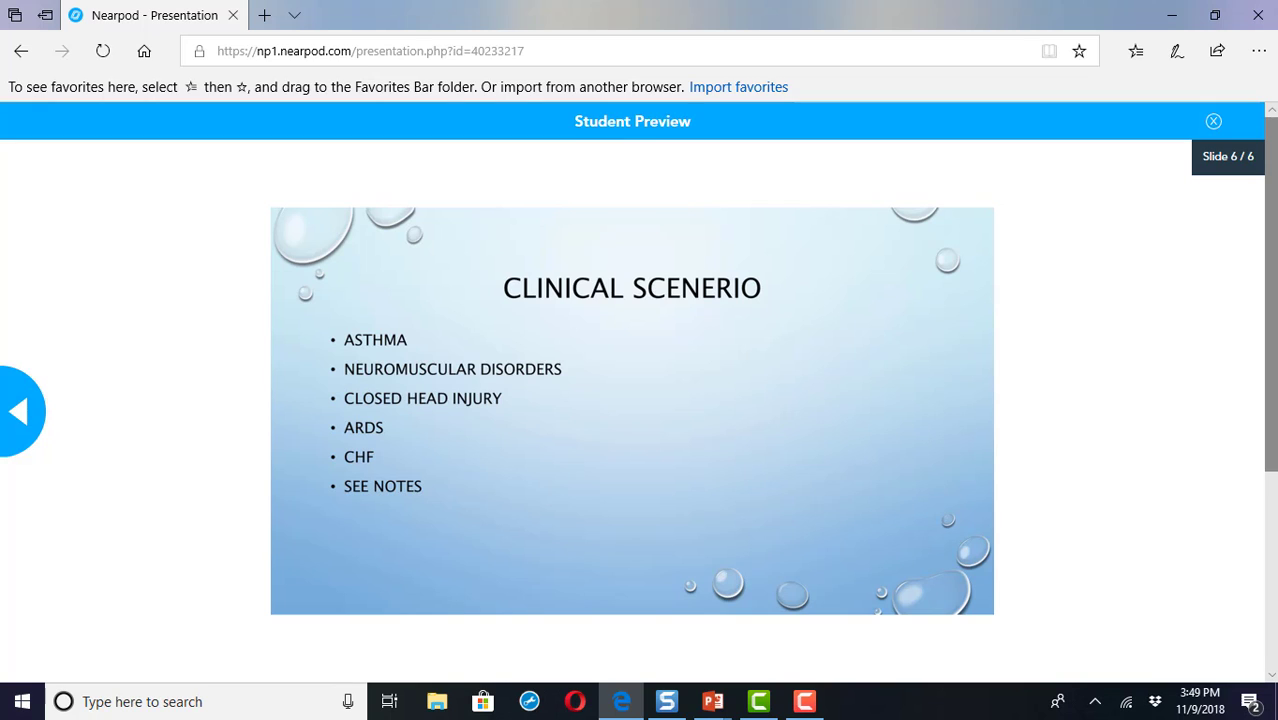
click(1212, 124)
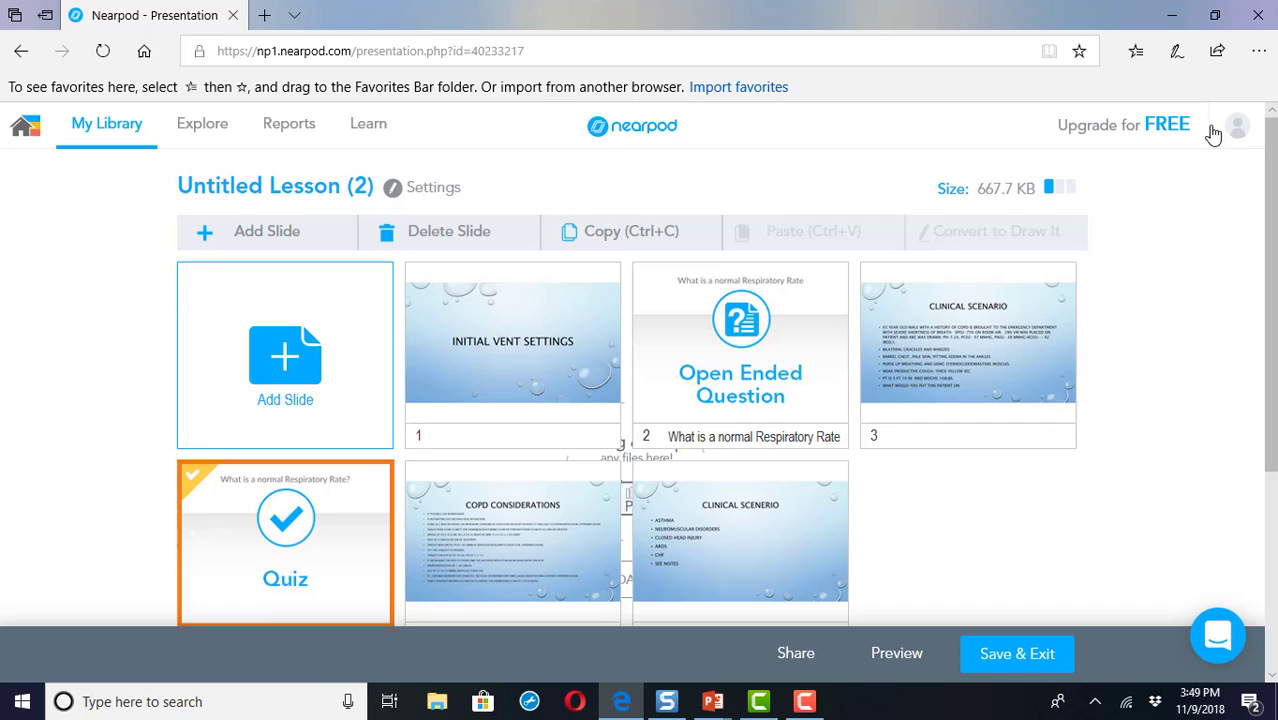
- Save the lesson as "Vent scenerios" with grade Other and subject Health, and launch it as a live lesson
click(1015, 660)
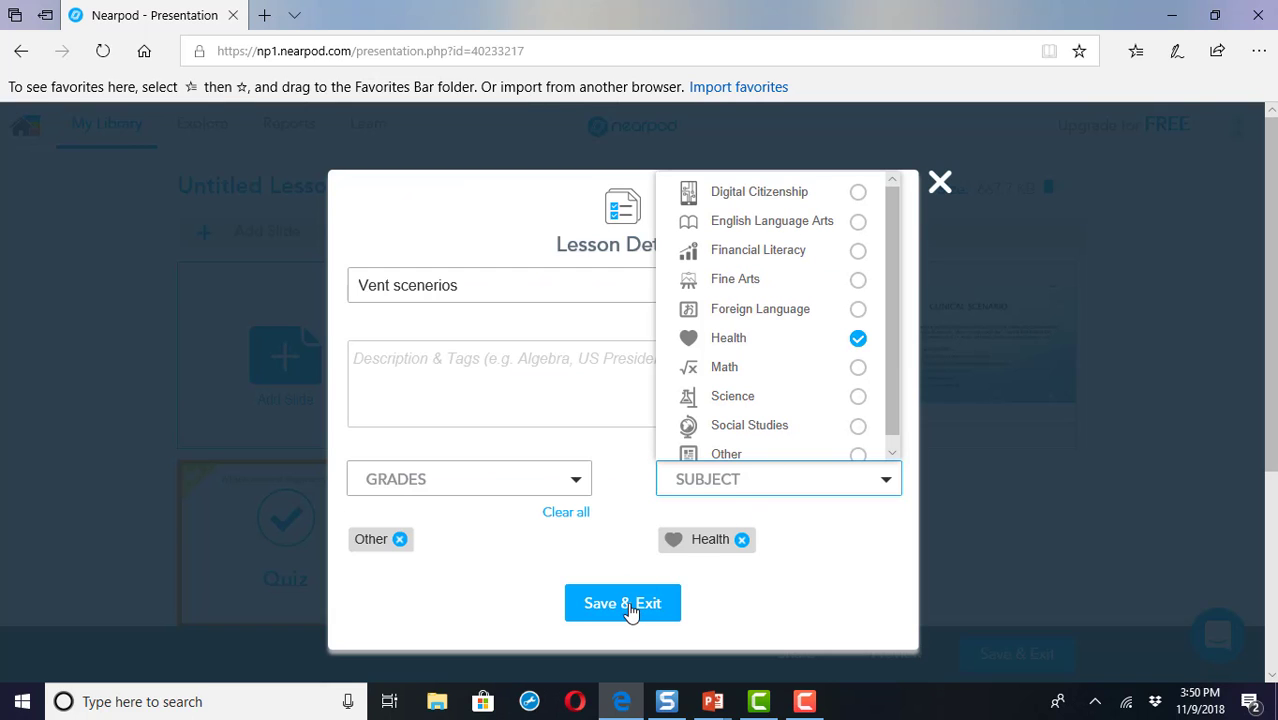
click(628, 605)
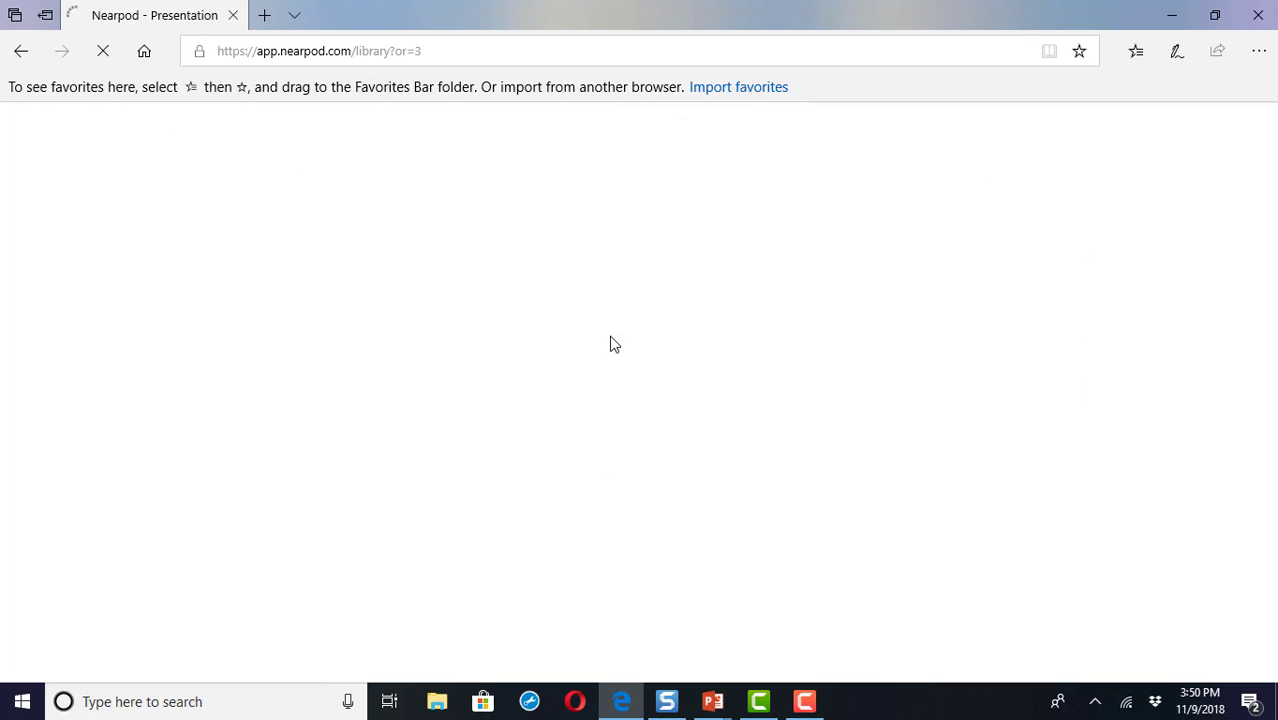
click(696, 410)
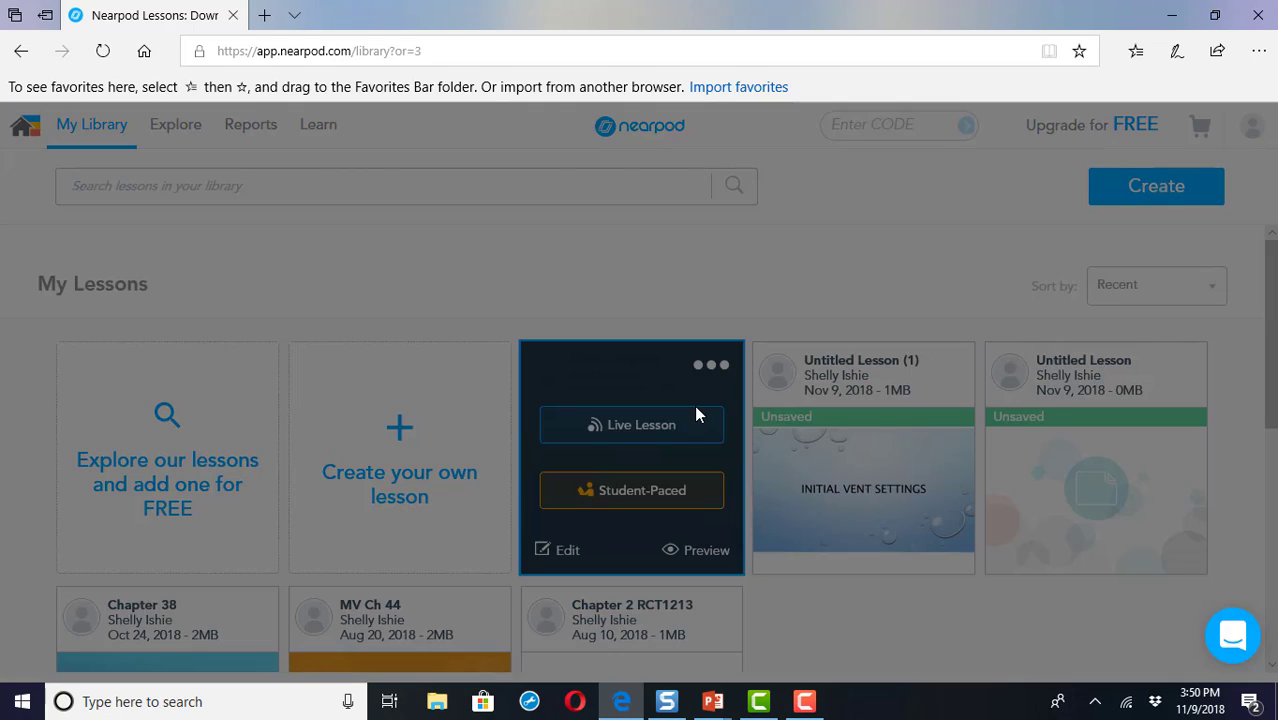
click(650, 424)
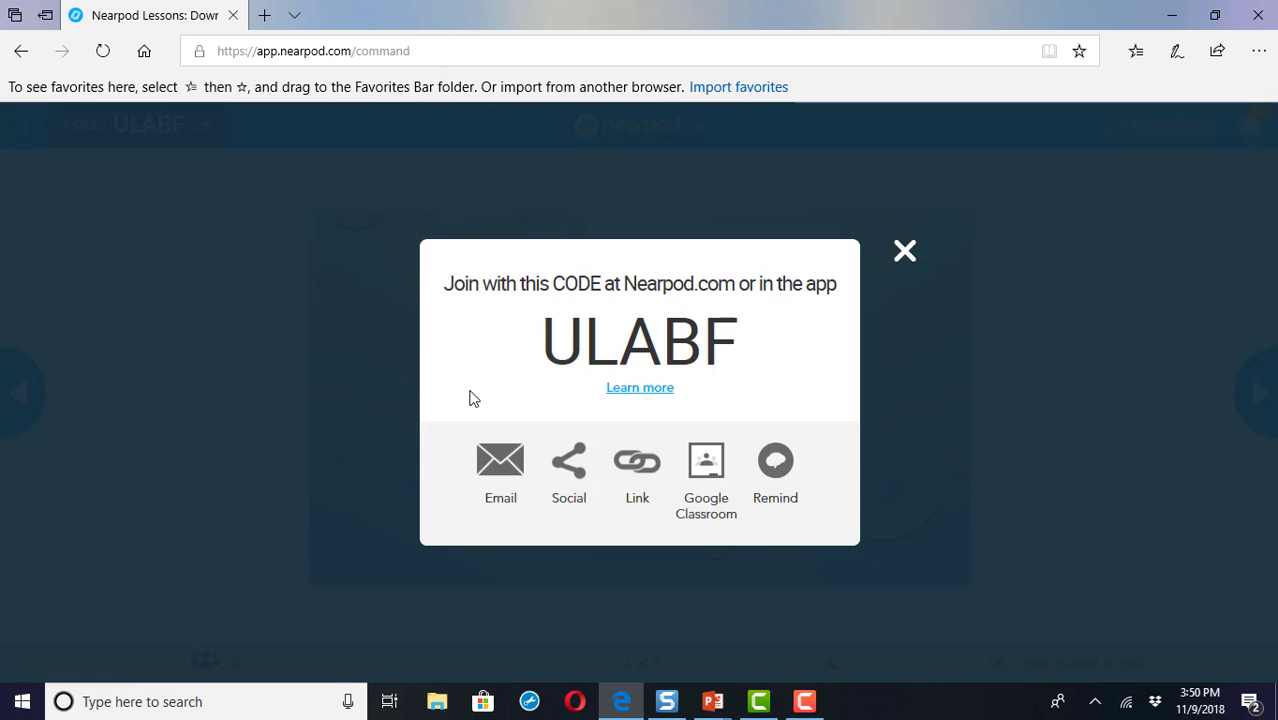
- Dismiss the join code window and end the live lesson session for all students
click(906, 254)
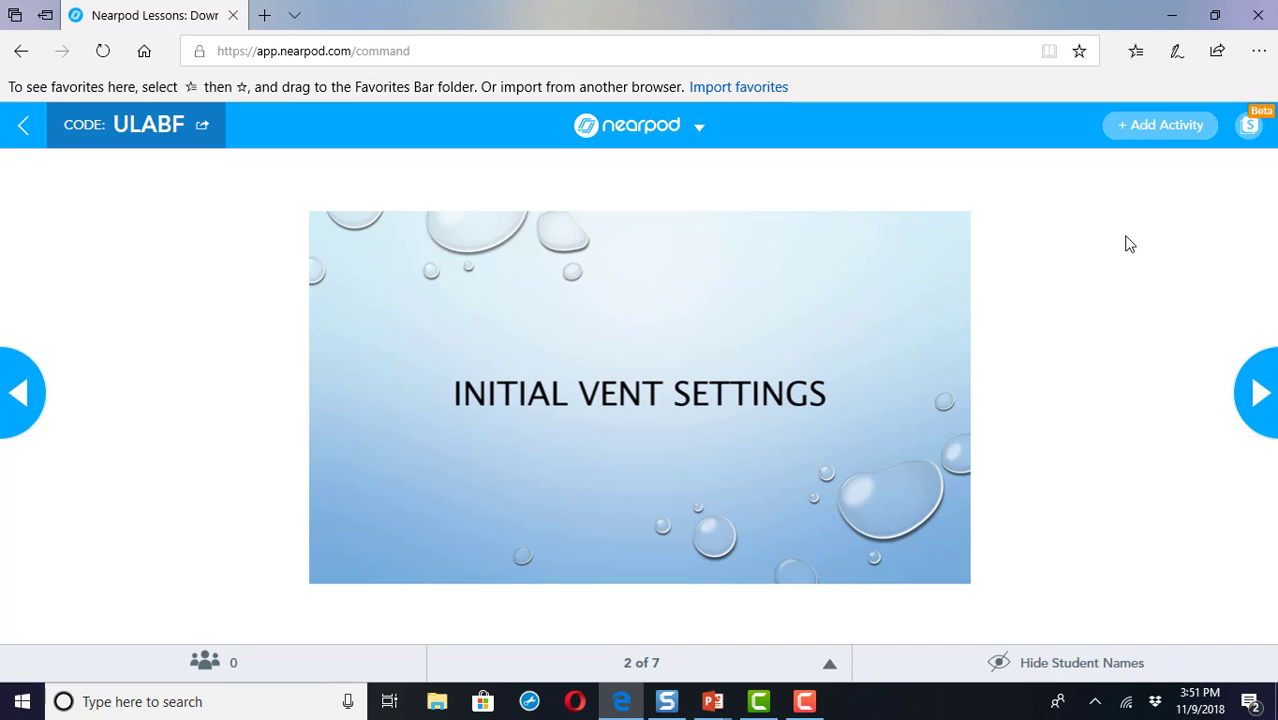
click(702, 134)
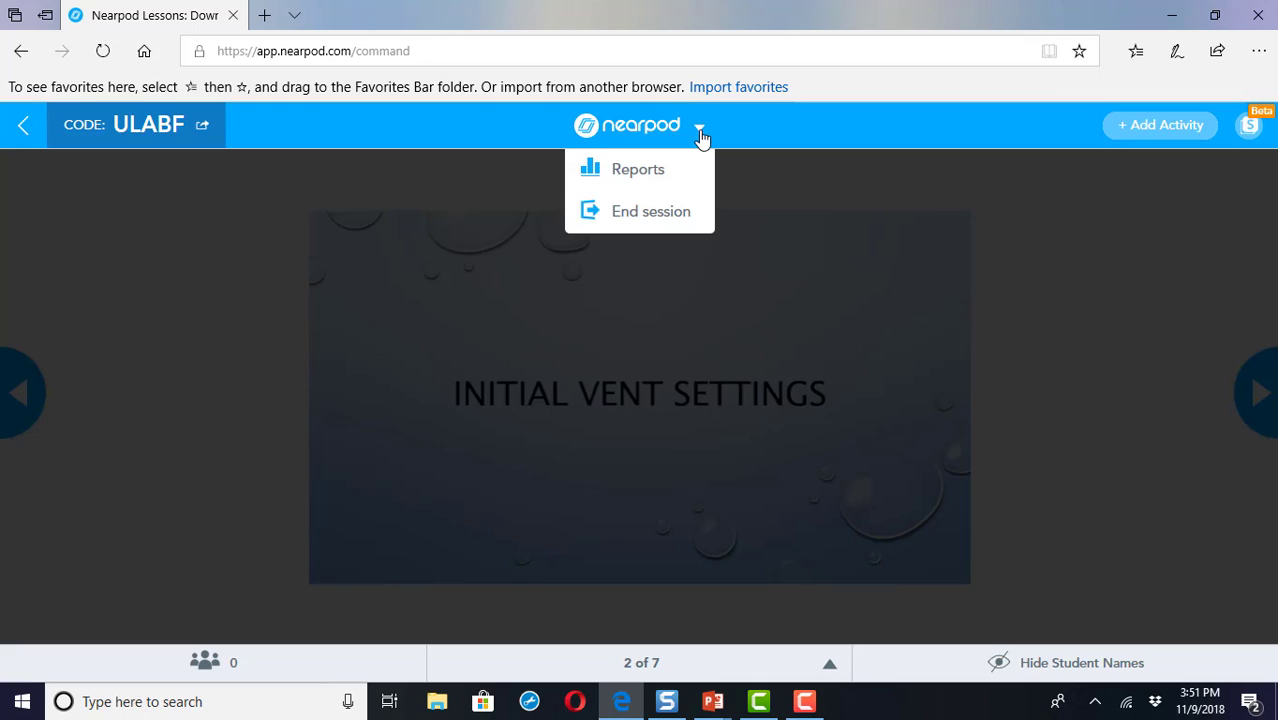
click(655, 217)
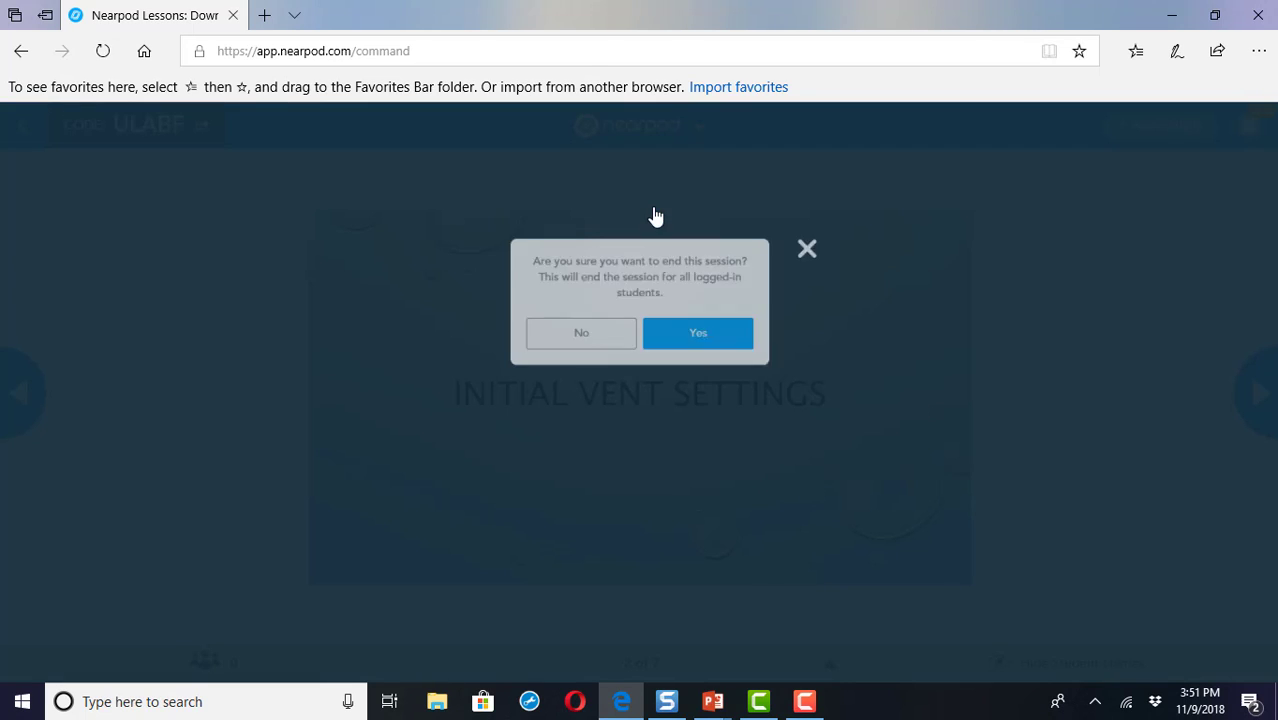
click(695, 331)
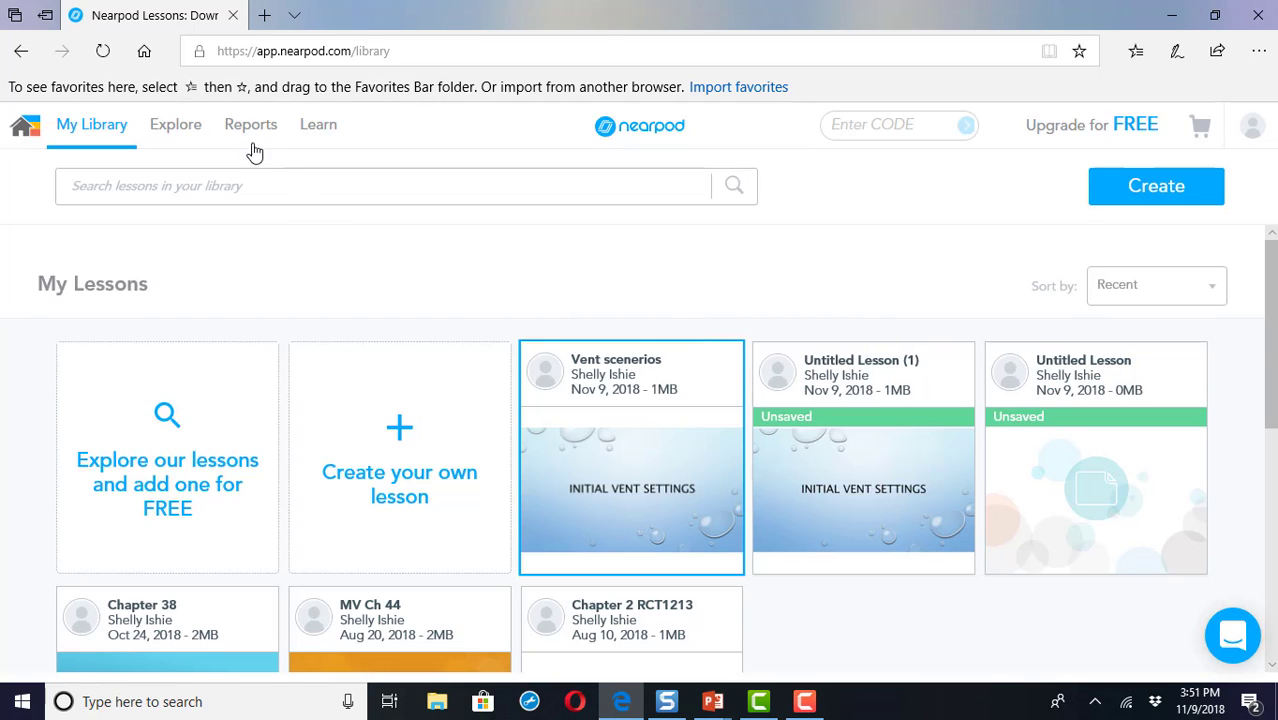
- Open the post-session report for the MV Ch 44 session from 2018-08-20, review its summary and student engagement details, and close it
click(252, 126)
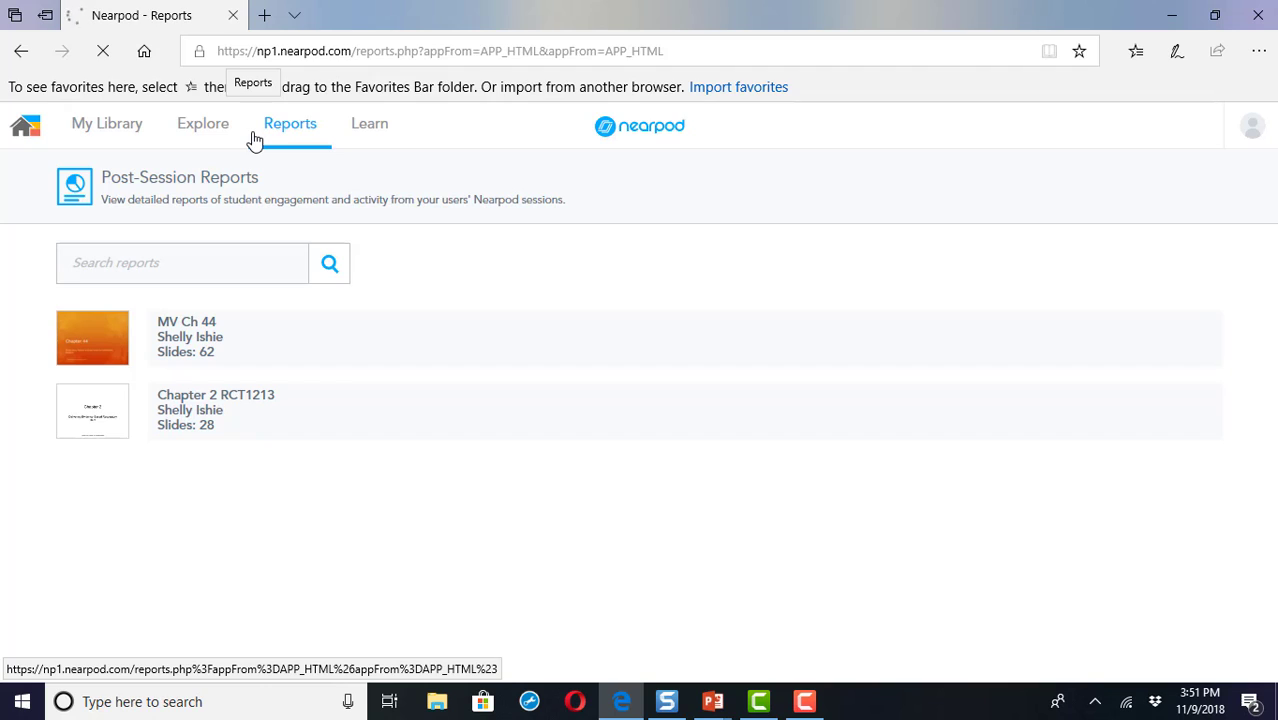
click(197, 333)
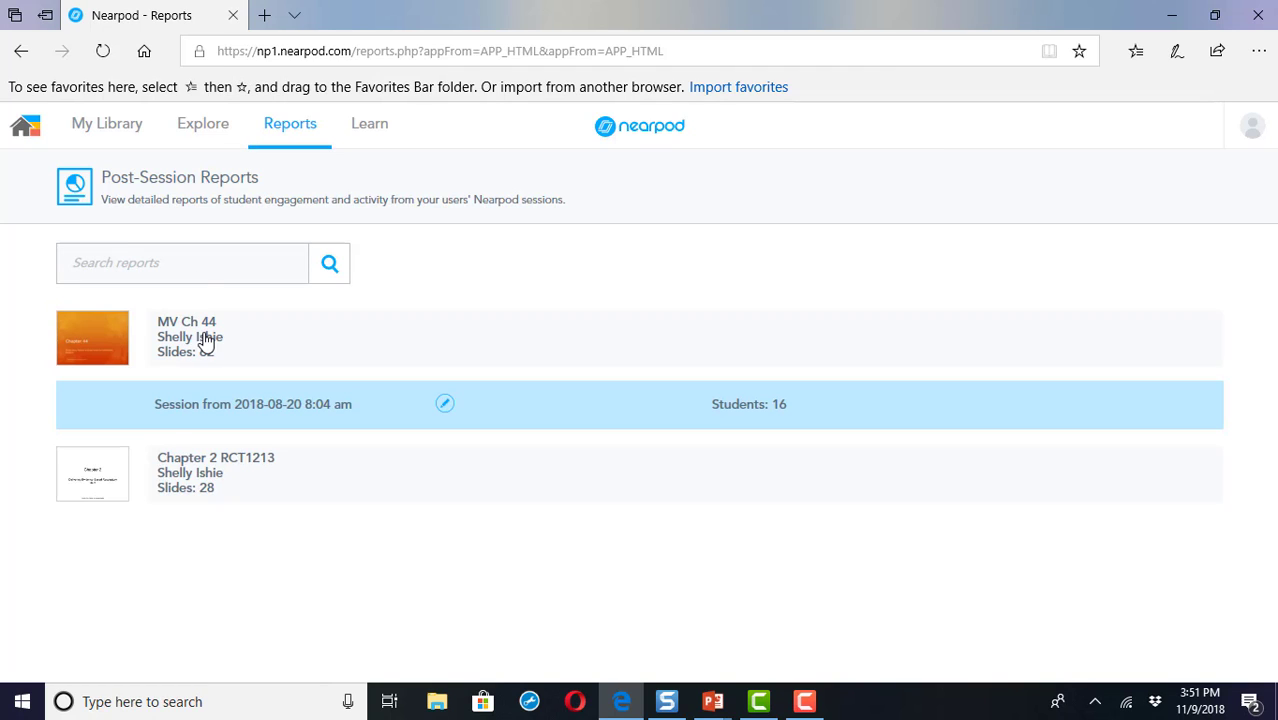
click(741, 411)
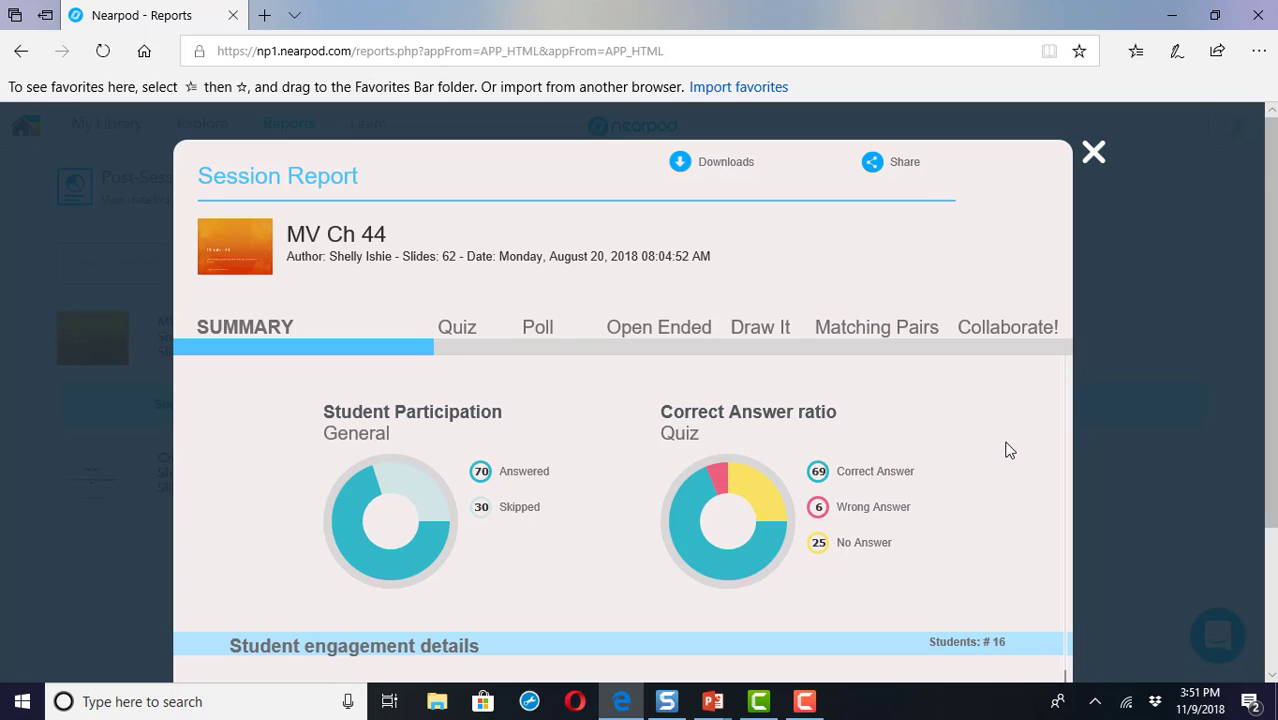
scroll(1008, 450, down, 2)
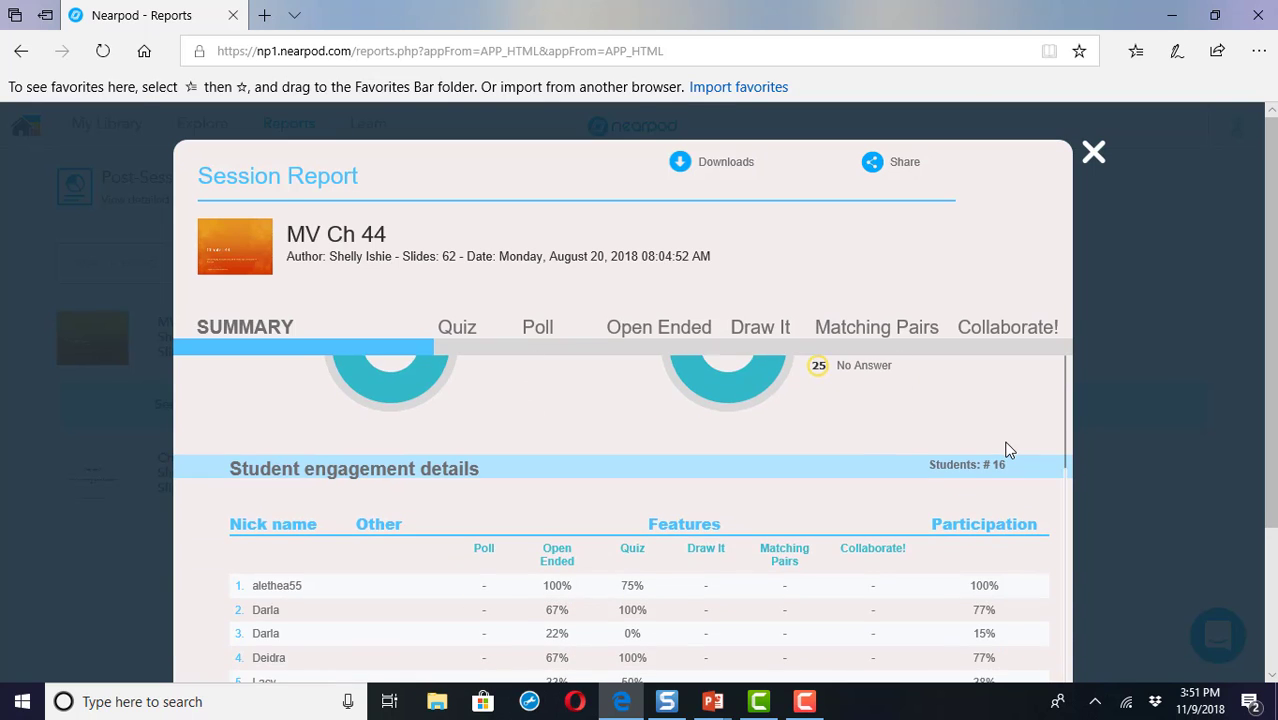
scroll(1008, 450, up, 2)
scroll(1008, 450, down, 2)
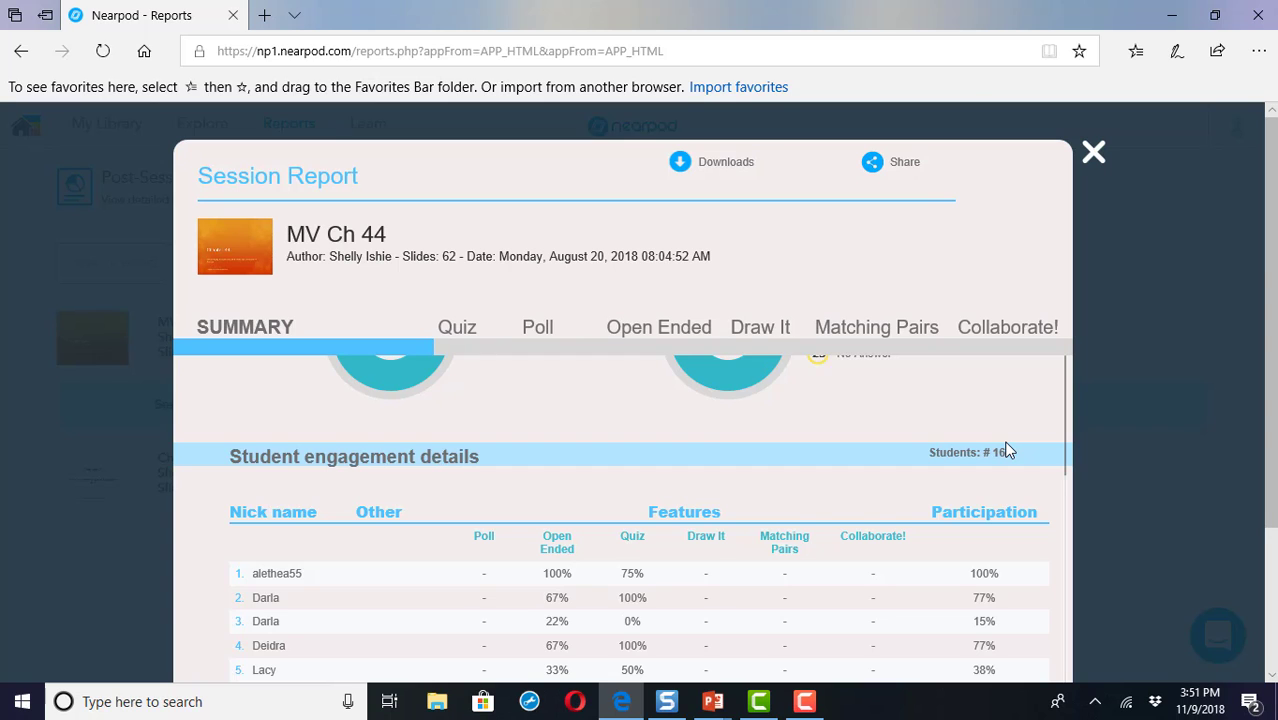
scroll(1008, 450, up, 2)
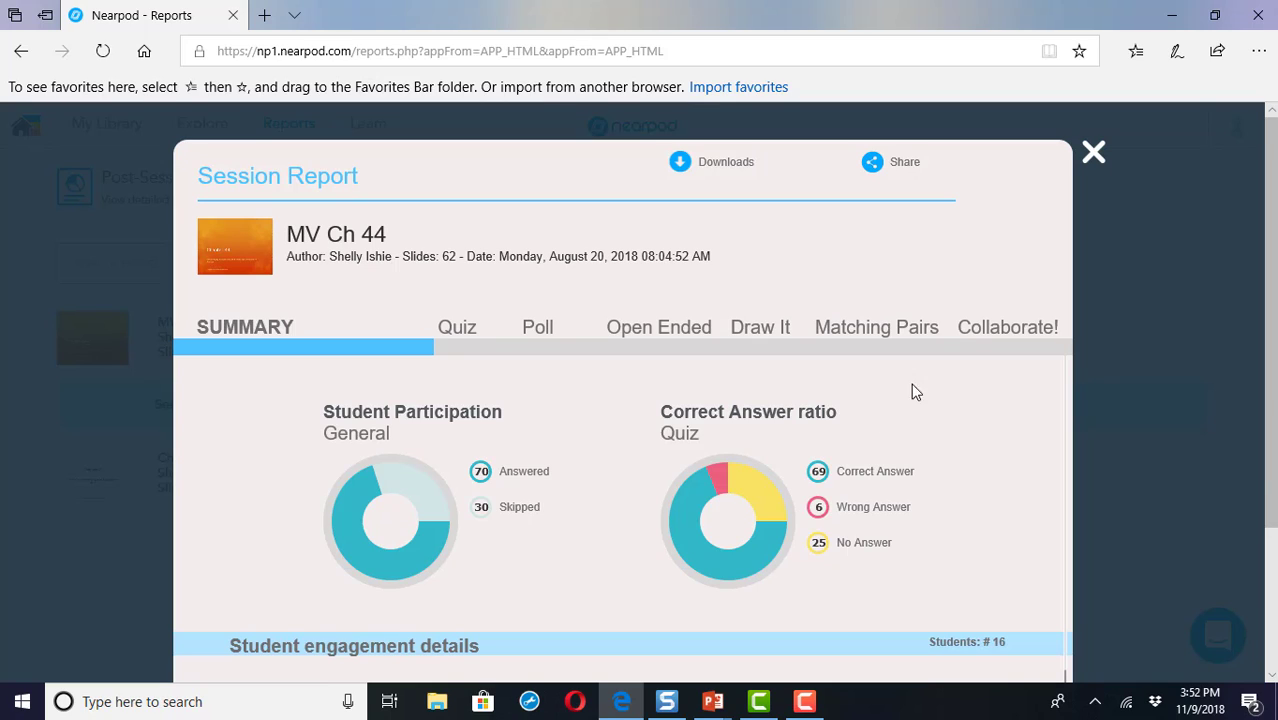
click(1093, 153)
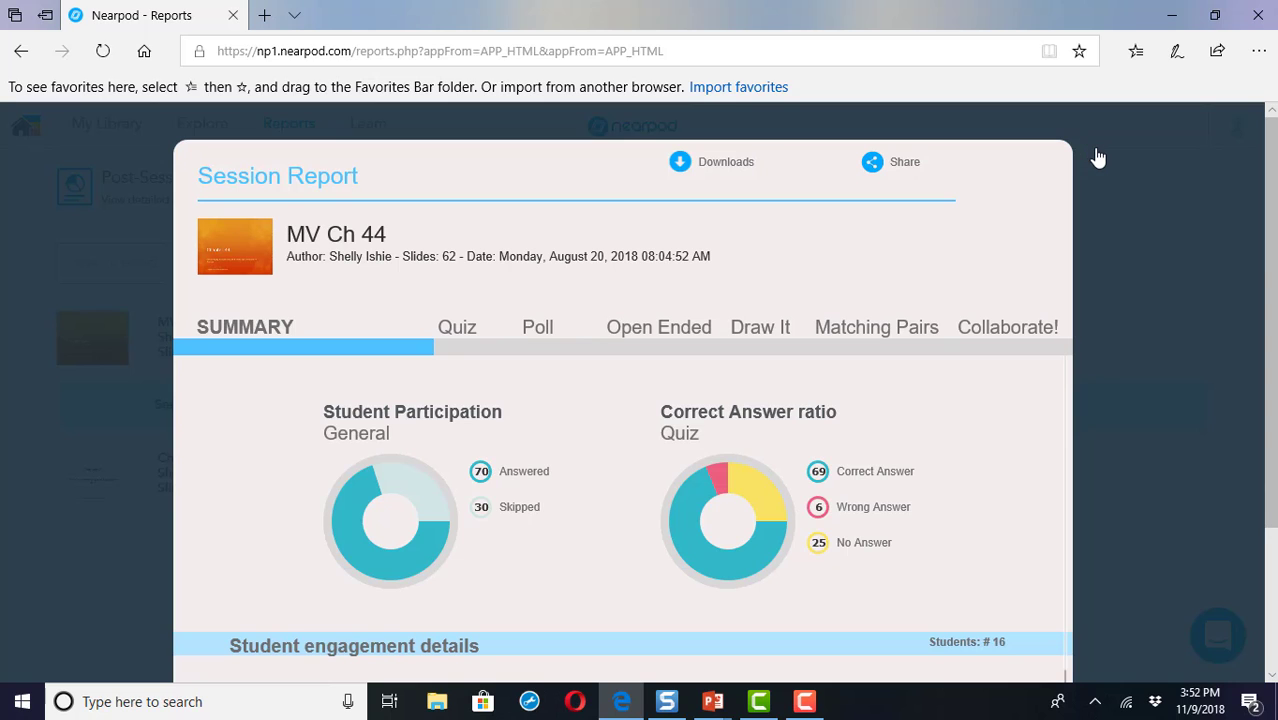